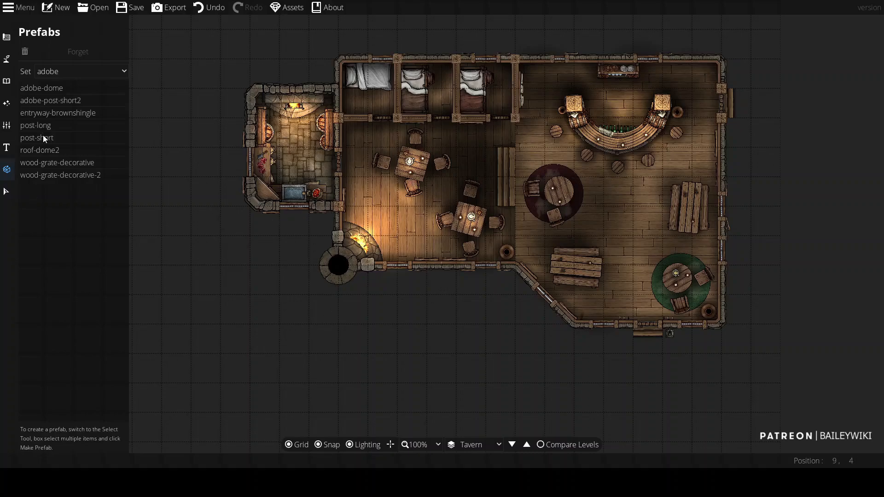
# Look through the chimneys prefab set and switch to the decor set
pyautogui.click(81, 70)
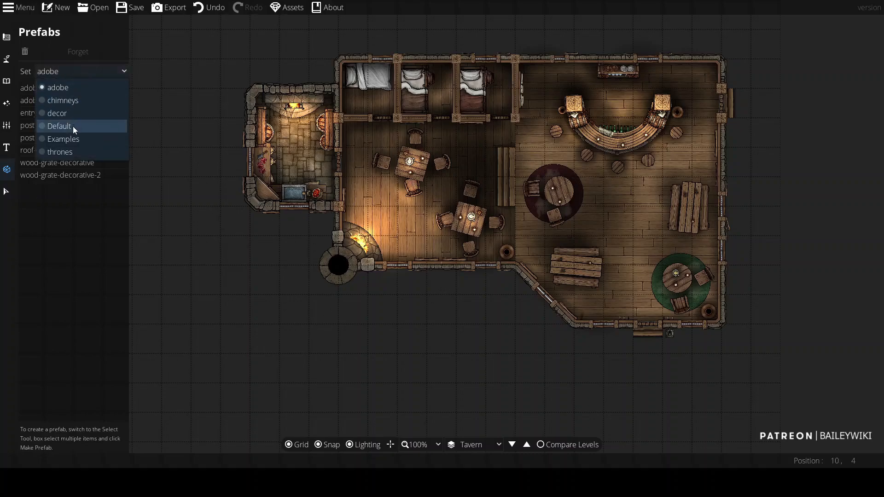
pyautogui.click(72, 100)
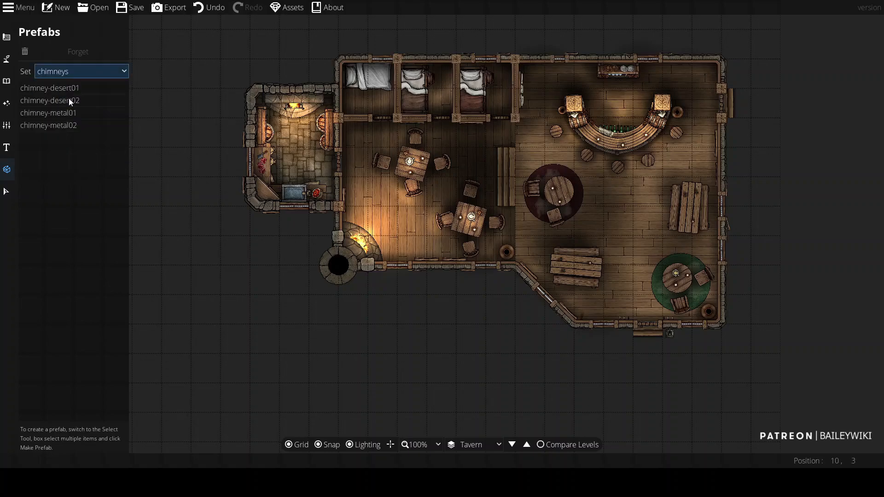
pyautogui.click(65, 73)
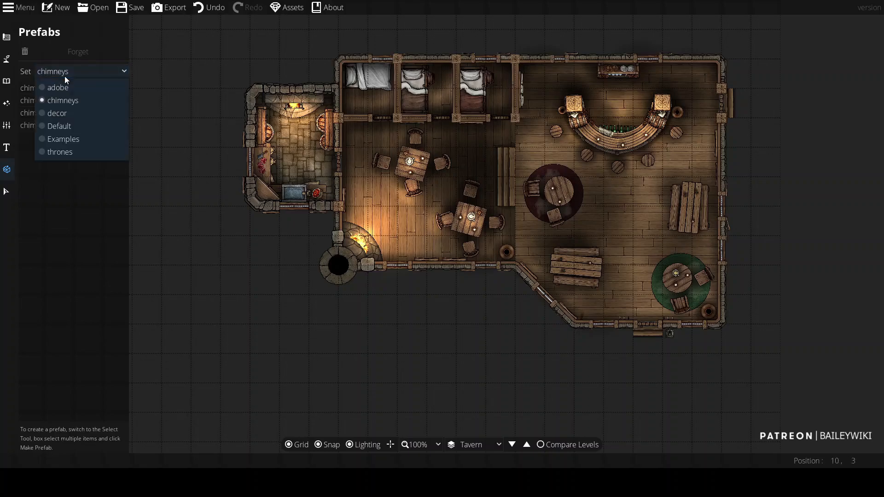
pyautogui.click(76, 113)
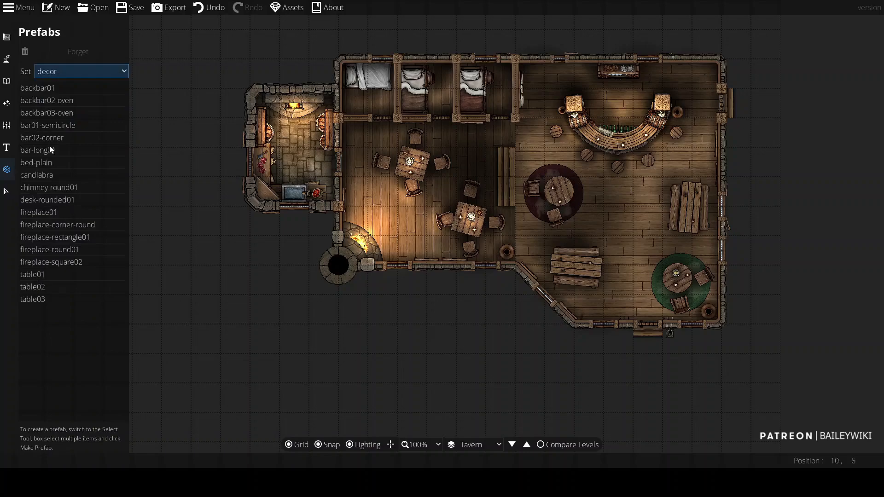
# Place the bar01-semicircle prefab on the empty ground southwest of the tavern
pyautogui.click(47, 103)
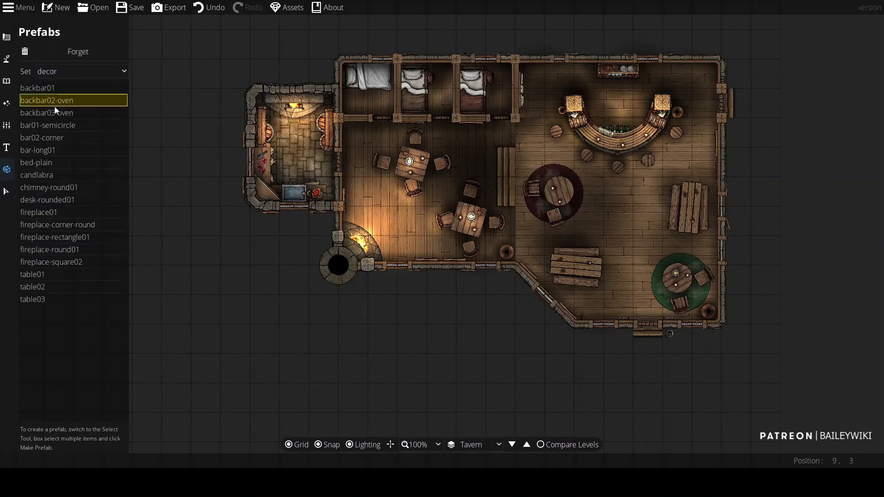
pyautogui.click(52, 127)
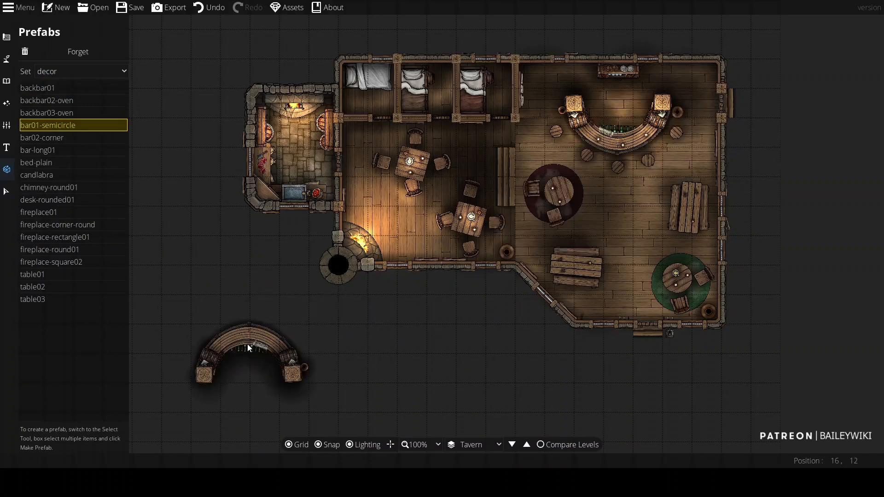
pyautogui.click(245, 344)
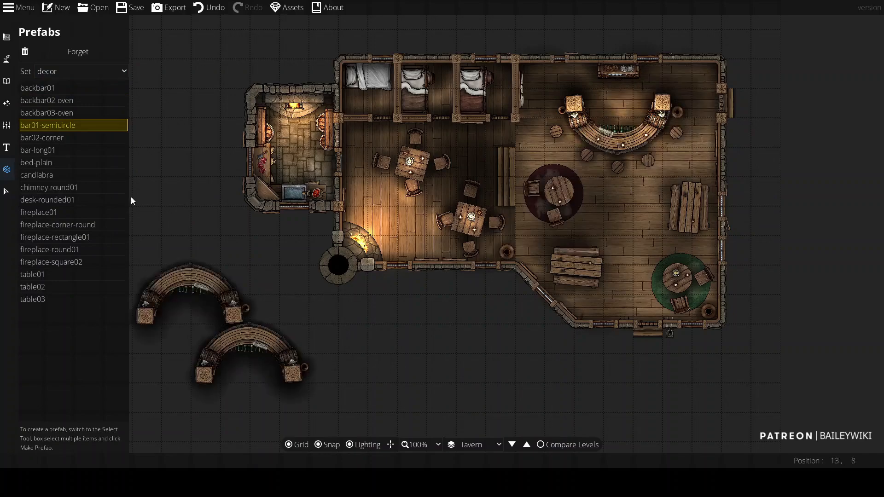
# Place the bar02-corner prefab on the empty ground south of the tavern, beside the semicircular bar
pyautogui.click(76, 135)
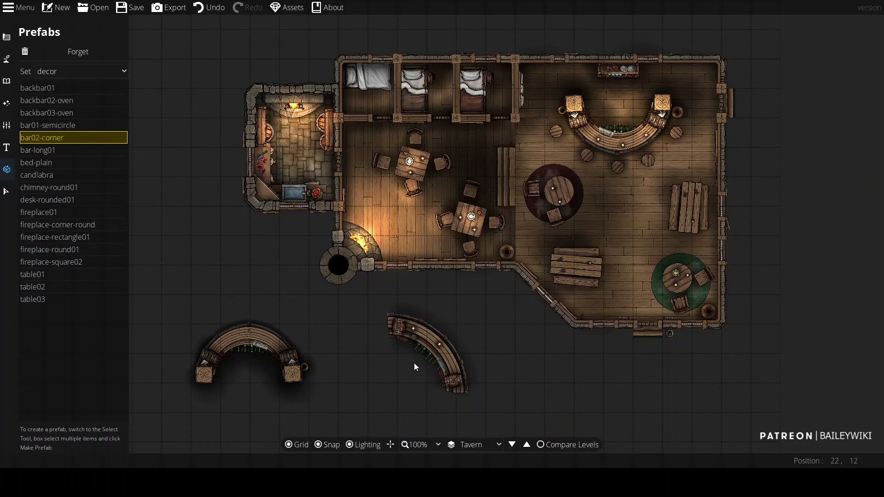
pyautogui.scroll(3, 414, 363)
pyautogui.click(414, 363)
pyautogui.moveTo(369, 318); pyautogui.dragTo(348, 234)
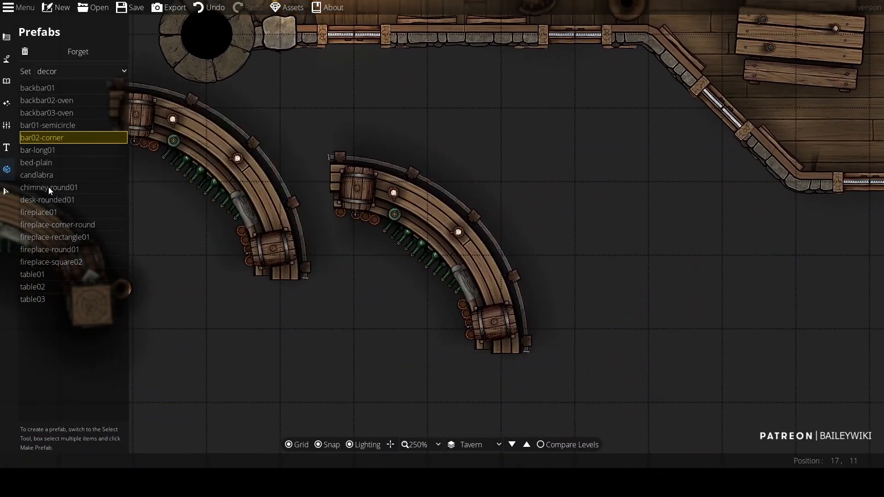
# Place the table01 prefab southeast of the corner bar and the table02 prefab just below it
pyautogui.click(32, 274)
pyautogui.scroll(-4, 553, 260)
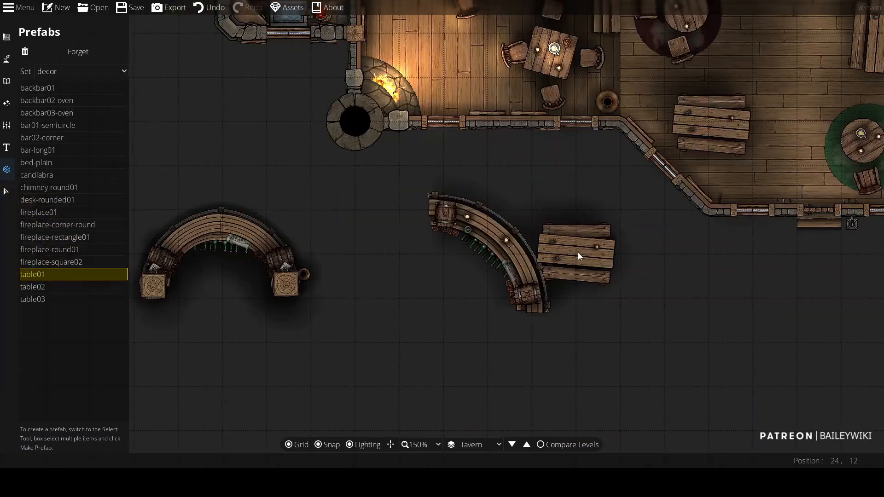
pyautogui.click(680, 313)
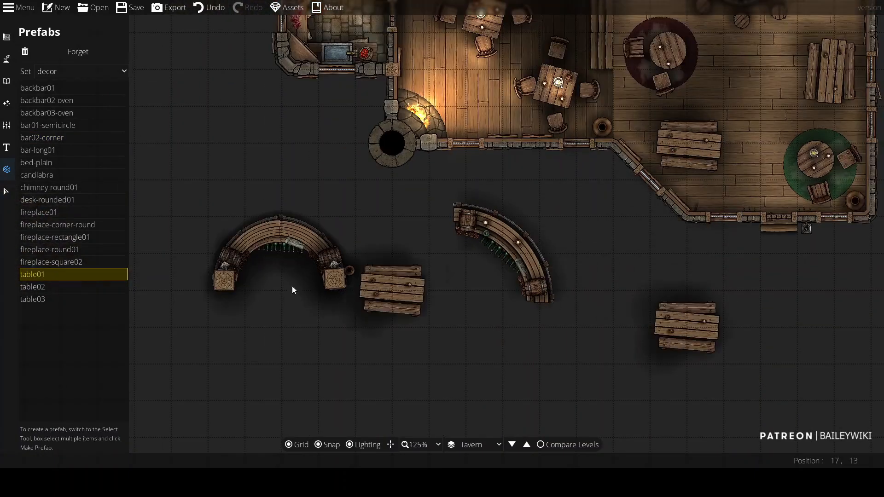
pyautogui.click(41, 286)
pyautogui.click(448, 352)
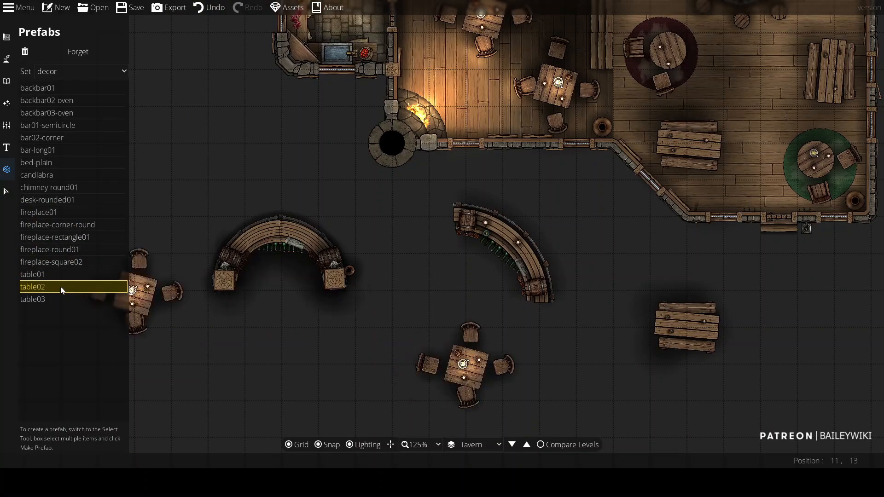
# Place the table03 prefab on the empty ground west of the round chimney
pyautogui.click(37, 298)
pyautogui.click(226, 156)
pyautogui.moveTo(299, 197); pyautogui.dragTo(415, 269)
pyautogui.scroll(3, 396, 254)
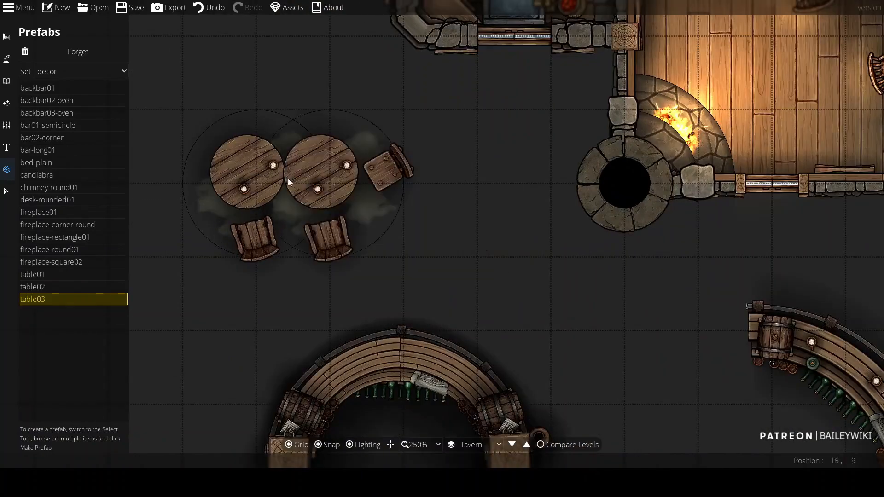
pyautogui.scroll(-1, 523, 235)
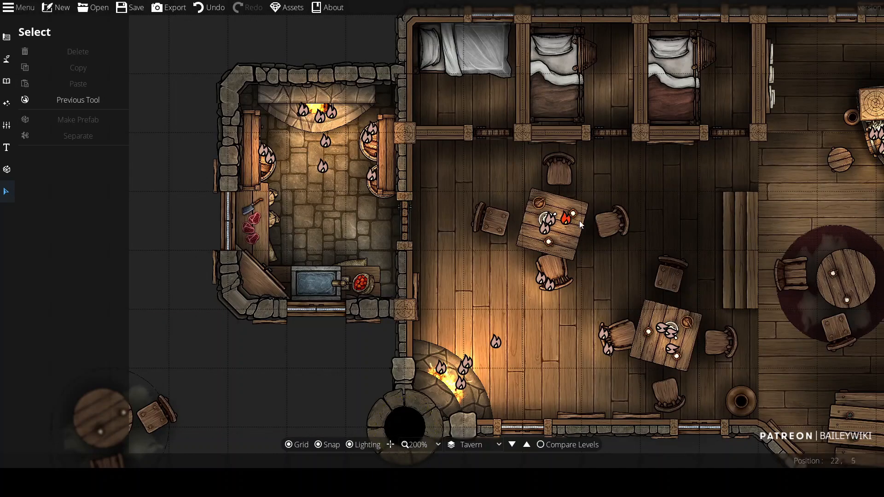
# Examine how the placed bars and the tavern's furniture are composed of individual selectable pieces
pyautogui.moveTo(463, 292); pyautogui.dragTo(565, 16)
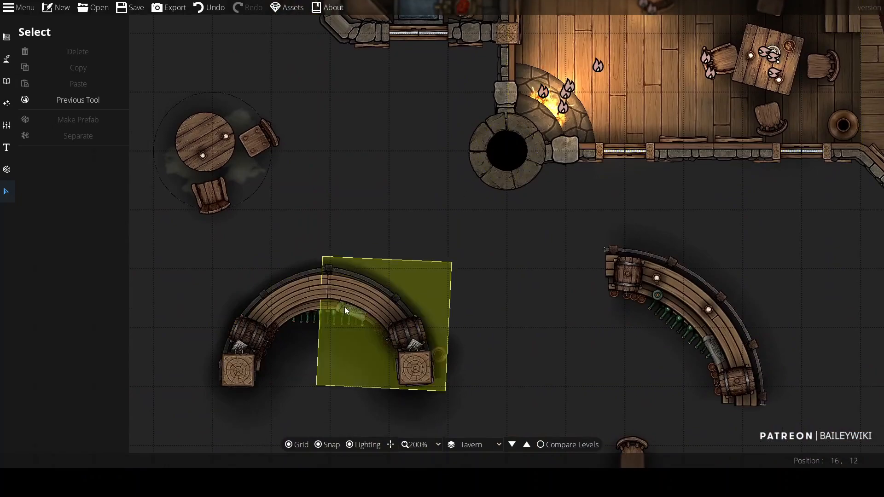
pyautogui.moveTo(507, 213); pyautogui.dragTo(417, 230)
pyautogui.moveTo(449, 168); pyautogui.dragTo(461, 152)
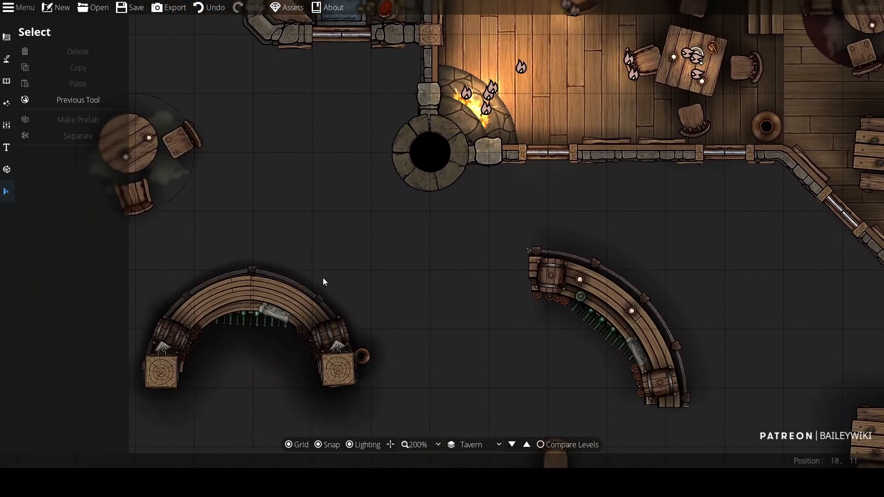
pyautogui.moveTo(270, 280); pyautogui.dragTo(308, 244)
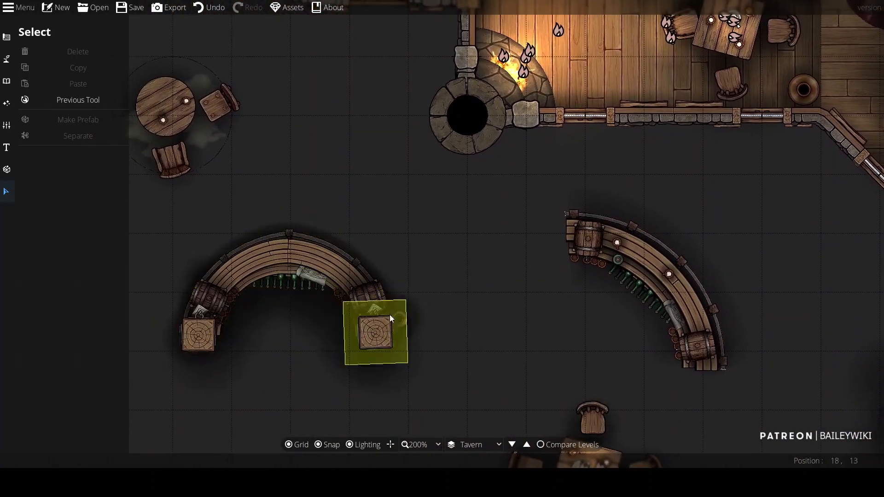
pyautogui.moveTo(582, 223); pyautogui.dragTo(403, 336)
pyautogui.moveTo(568, 262); pyautogui.dragTo(499, 408)
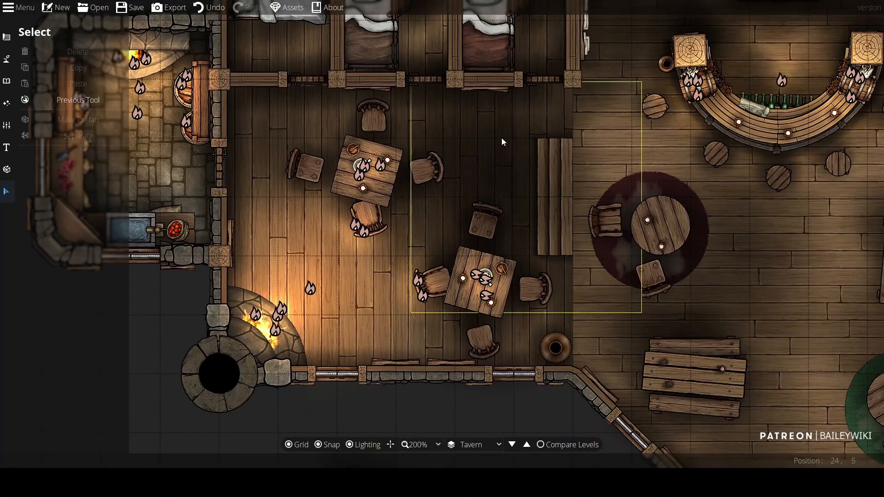
pyautogui.moveTo(443, 314); pyautogui.dragTo(486, 198)
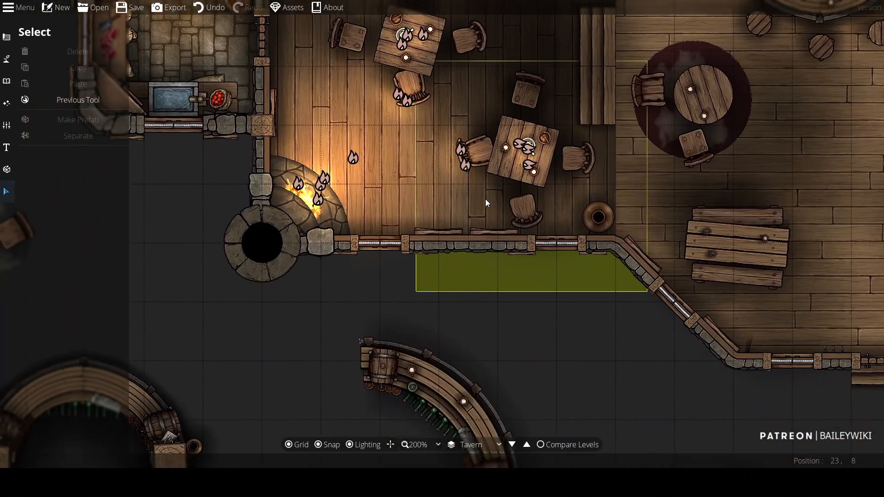
# Select the placed semicircular bar prefab and separate it into individual objects
pyautogui.moveTo(256, 379); pyautogui.dragTo(387, 228)
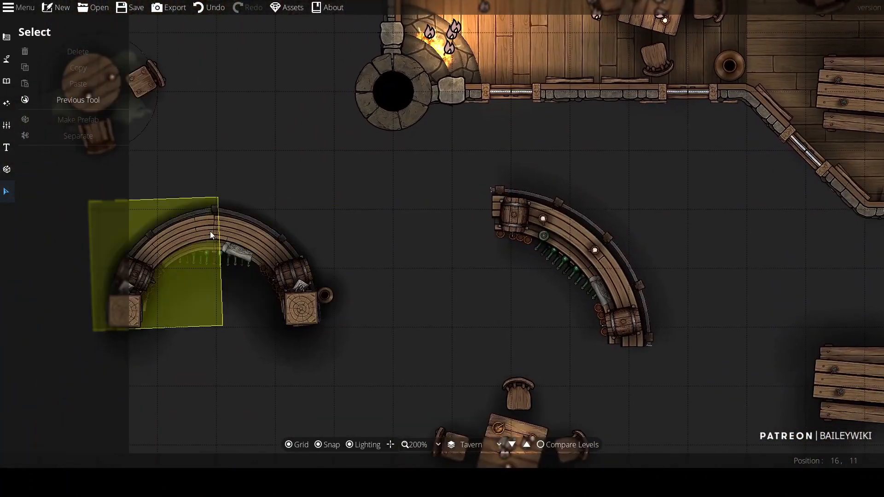
pyautogui.click(251, 237)
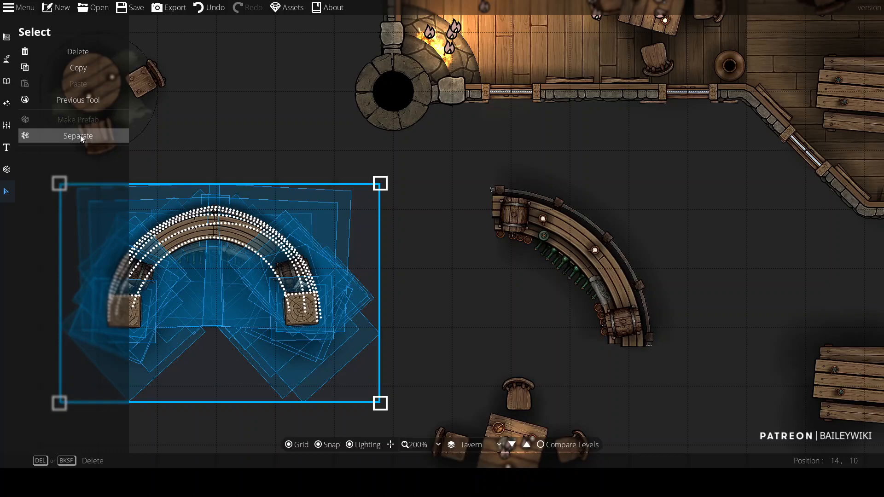
pyautogui.click(80, 135)
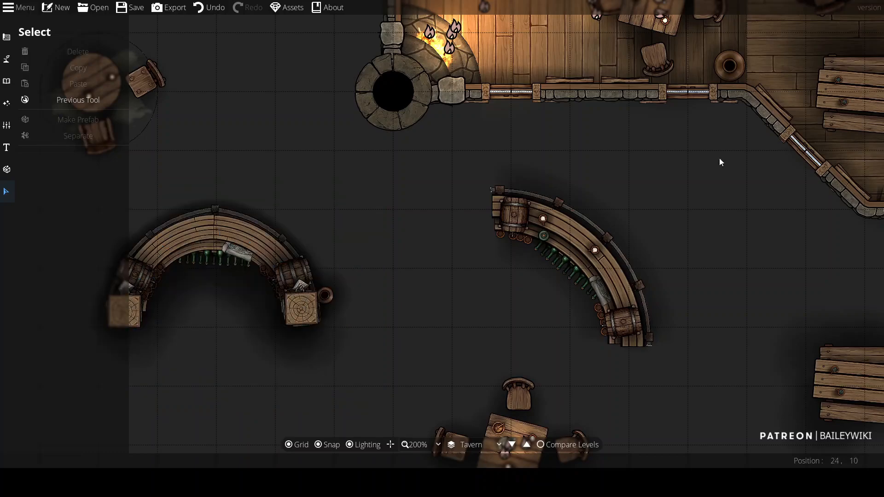
# Copy the furniture in the tavern's southeast corner, including the round table, and paste it on the empty ground below the placed bench table
pyautogui.moveTo(708, 158); pyautogui.dragTo(252, 306)
pyautogui.moveTo(520, 302); pyautogui.dragTo(478, 203)
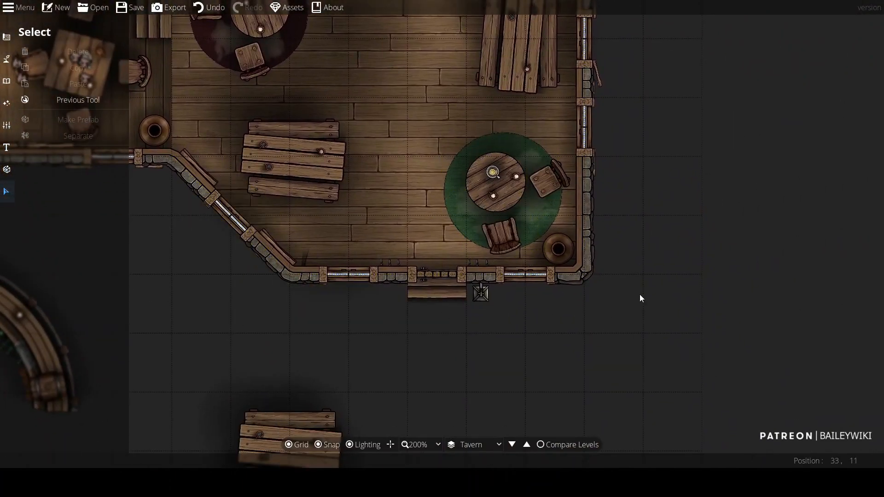
pyautogui.moveTo(632, 276); pyautogui.dragTo(419, 123)
pyautogui.click(78, 68)
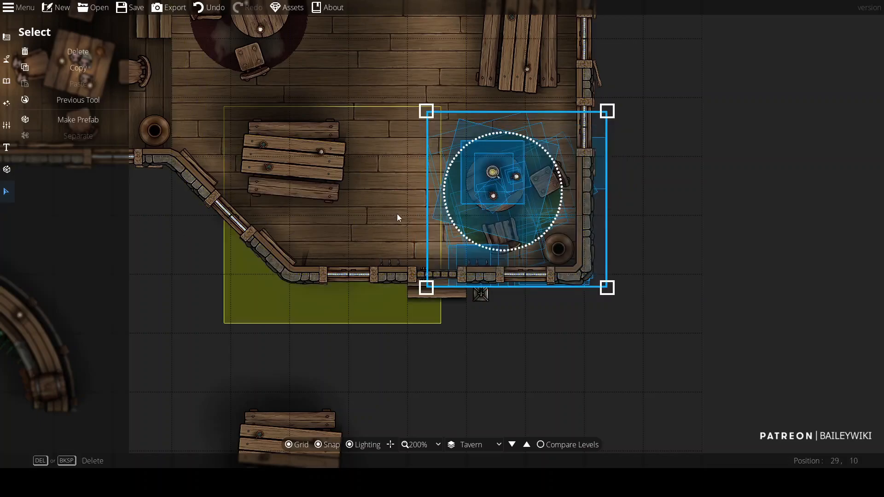
pyautogui.moveTo(533, 424); pyautogui.dragTo(662, 78)
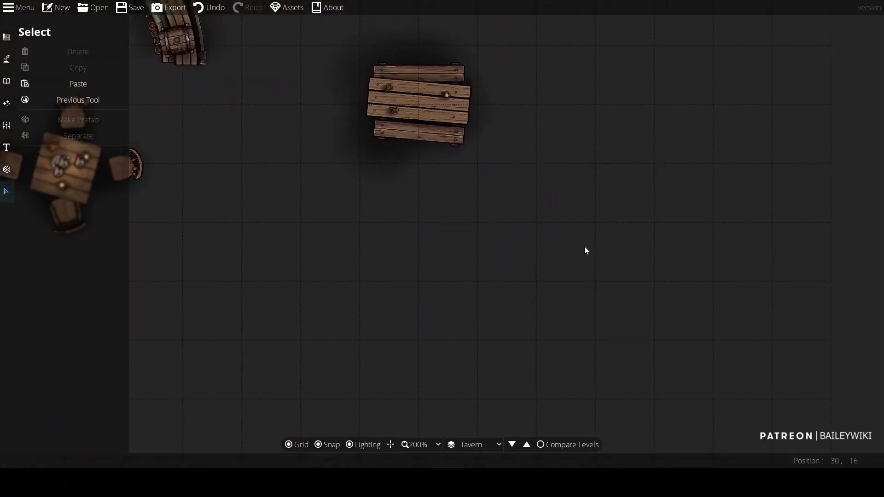
pyautogui.hotkey('ctrl', 'v')
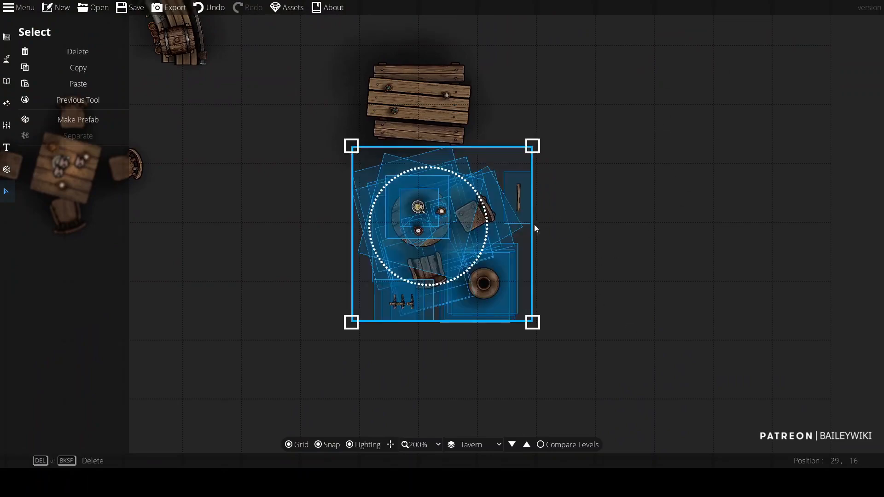
pyautogui.moveTo(440, 248); pyautogui.dragTo(457, 255)
pyautogui.click(758, 228)
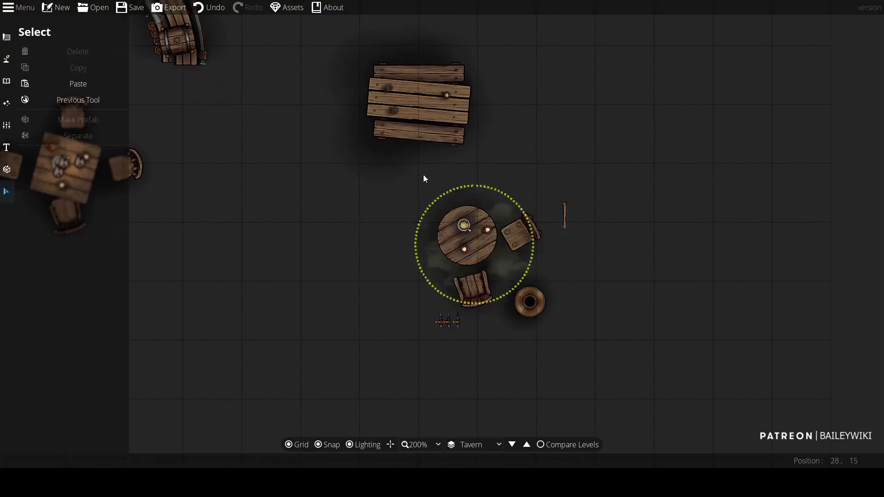
pyautogui.moveTo(725, 128); pyautogui.dragTo(622, 363)
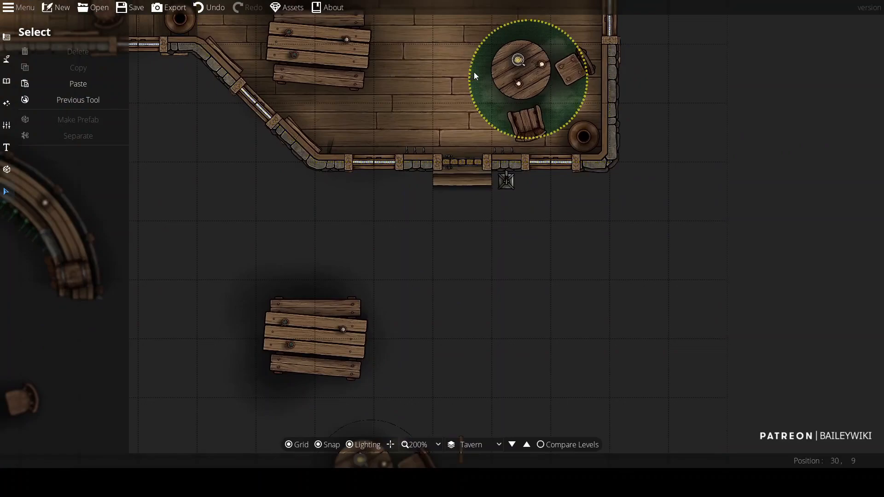
pyautogui.moveTo(474, 71); pyautogui.dragTo(441, 71)
pyautogui.hotkey('ctrl', 'z')
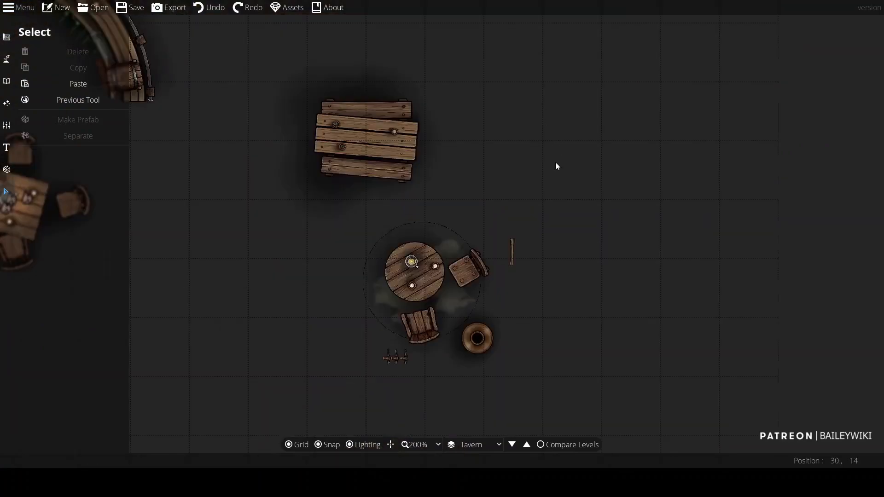
# Delete the stray wooden strip, the barrel and the small hooks around the pasted round table
pyautogui.moveTo(556, 164); pyautogui.dragTo(503, 278)
pyautogui.press('Delete')
pyautogui.moveTo(527, 378); pyautogui.dragTo(455, 323)
pyautogui.press('Delete')
pyautogui.moveTo(339, 407)
pyautogui.mouseDown()
pyautogui.moveTo(411, 360)
pyautogui.moveTo(414, 344)
pyautogui.mouseUp()
pyautogui.press('Delete')
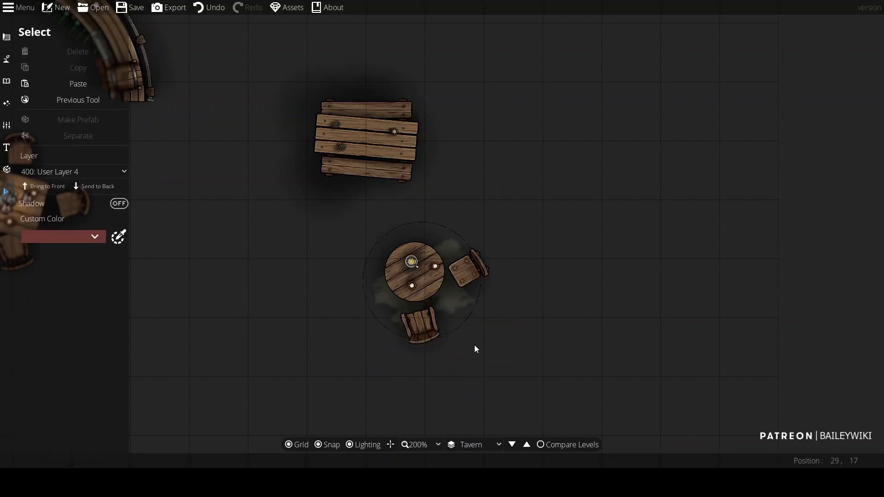
# Select the pasted round table with its chairs, start making a prefab from it, and review the available prefab sets
pyautogui.scroll(4, 477, 348)
pyautogui.scroll(-3, 587, 161)
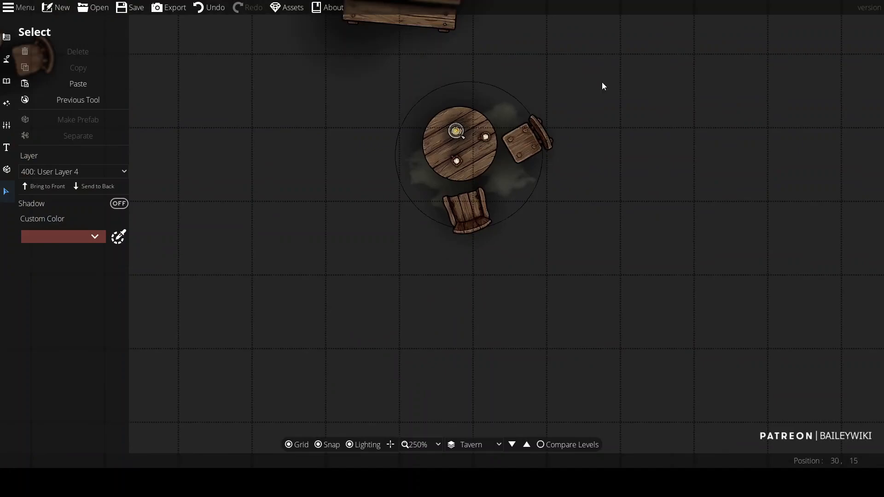
pyautogui.moveTo(604, 68); pyautogui.dragTo(274, 329)
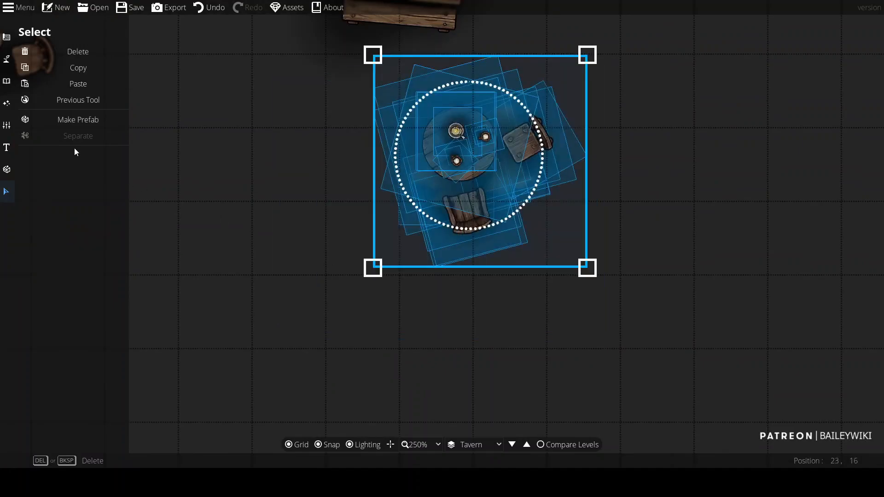
pyautogui.click(76, 120)
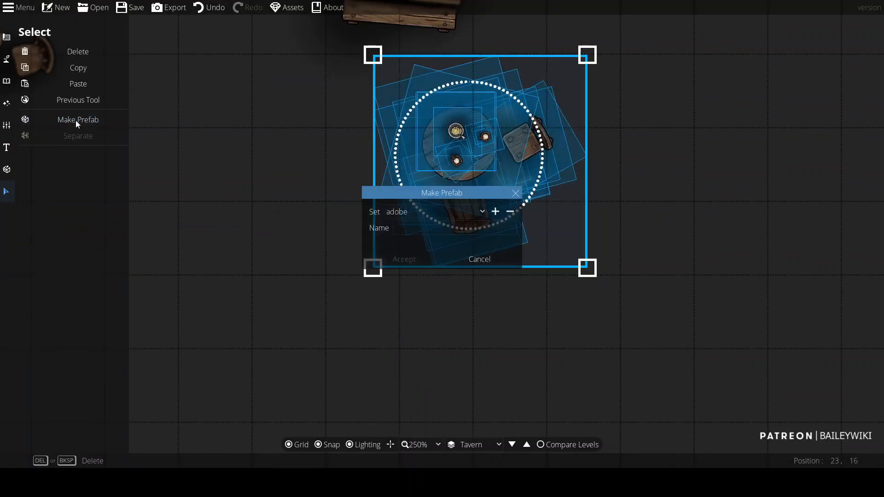
pyautogui.click(453, 213)
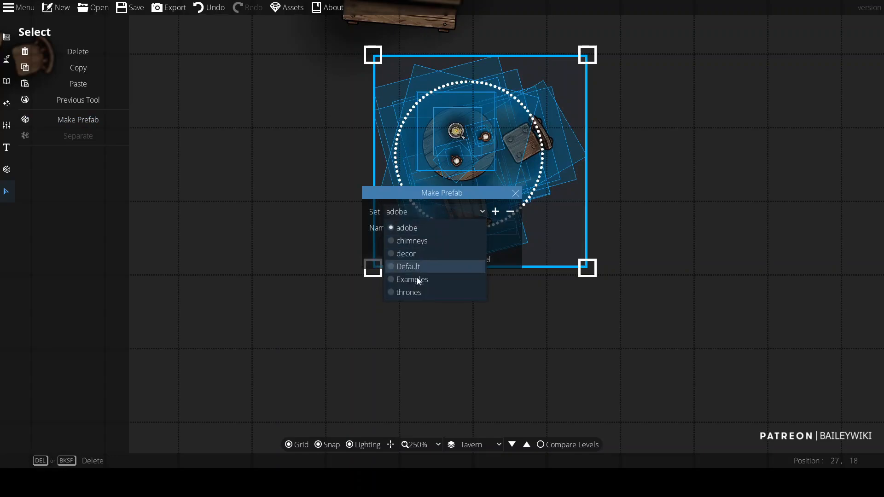
pyautogui.click(432, 209)
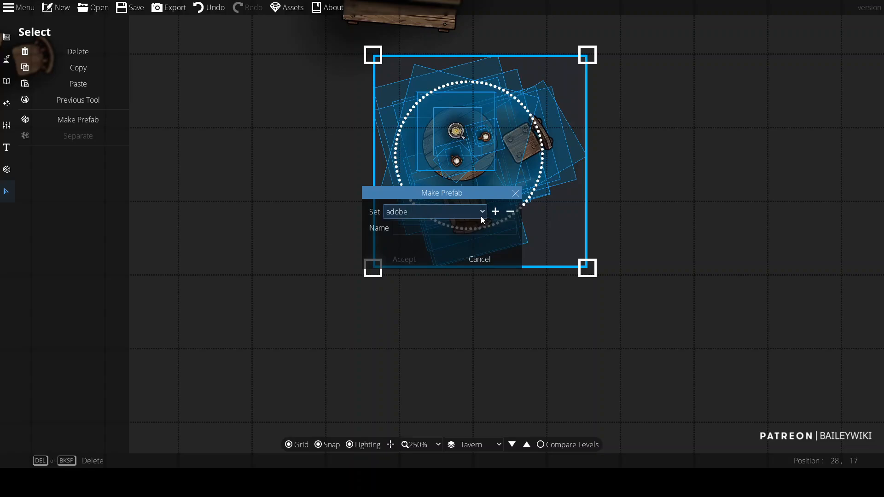
# Name the round table prefab table-and-chairs01, assign it to the decor set, and cancel its creation
pyautogui.click(441, 225)
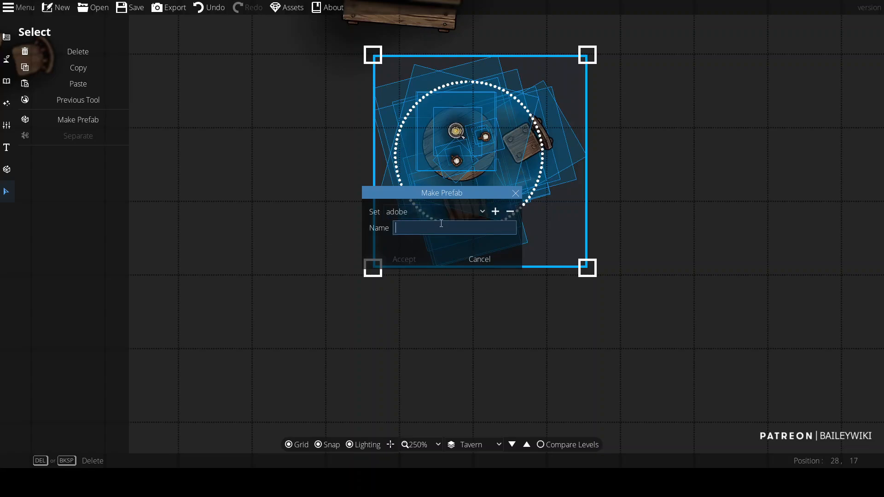
pyautogui.write('tab')
pyautogui.click(462, 212)
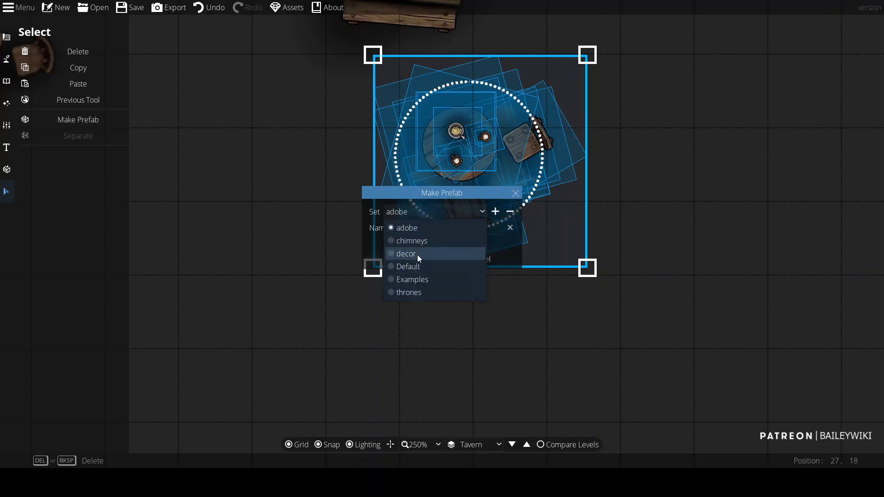
pyautogui.click(417, 254)
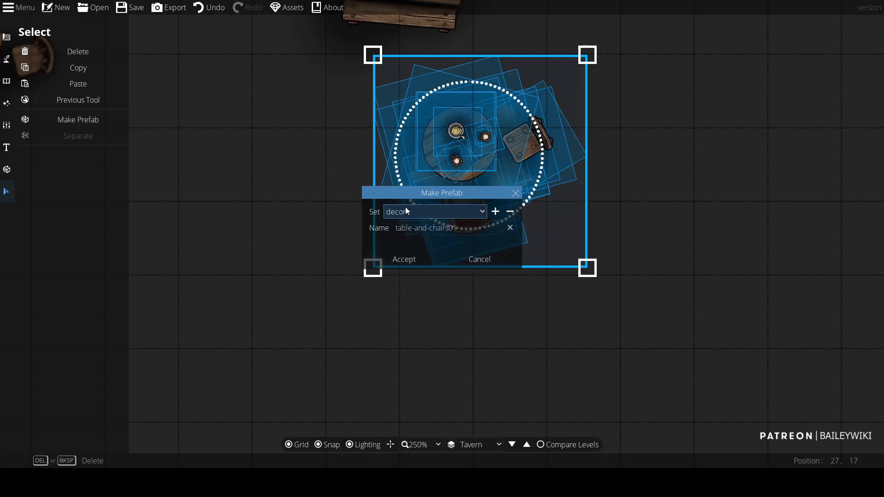
pyautogui.click(493, 259)
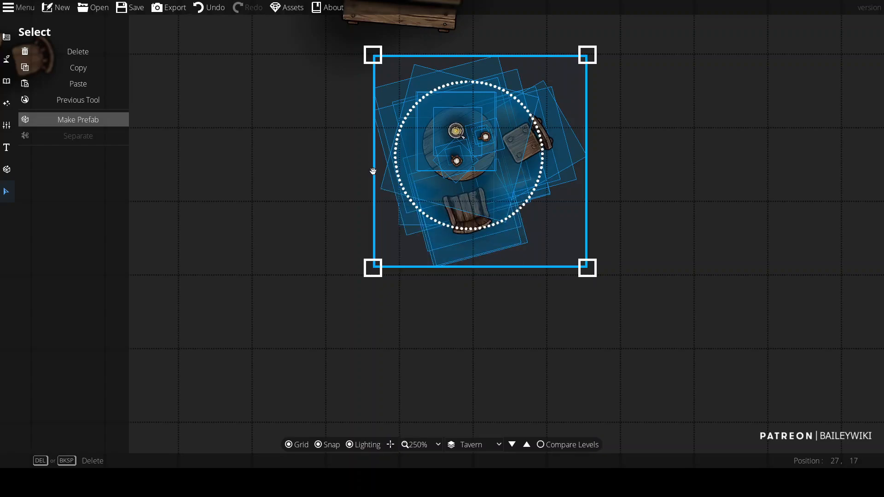
pyautogui.click(618, 195)
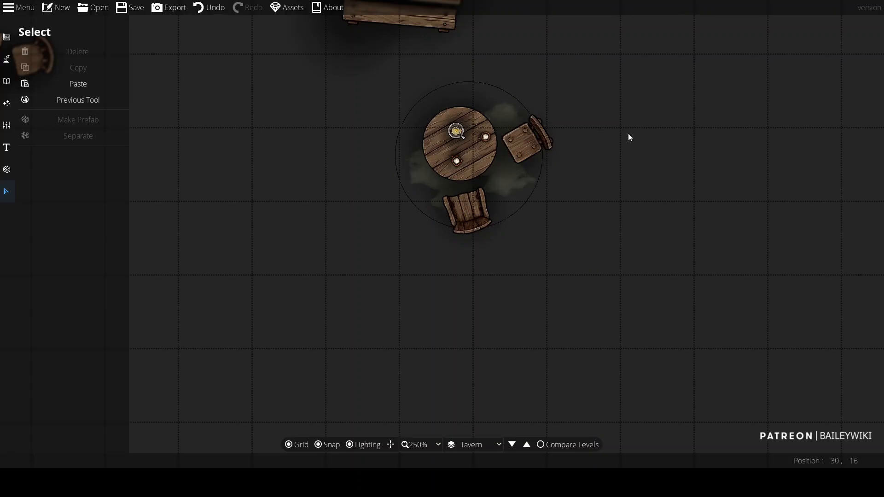
# Select the placed bench table prefab on the empty ground and separate it into individual objects
pyautogui.scroll(-5, 628, 133)
pyautogui.moveTo(612, 82); pyautogui.dragTo(629, 232)
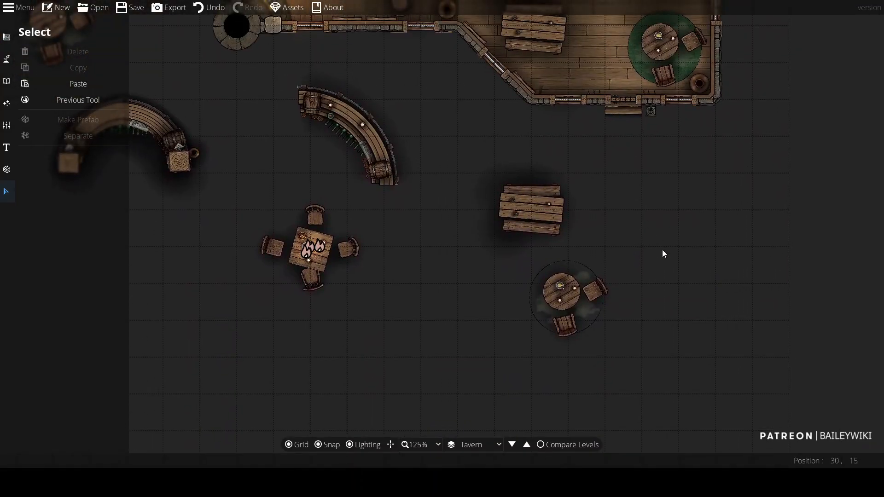
pyautogui.scroll(3, 654, 295)
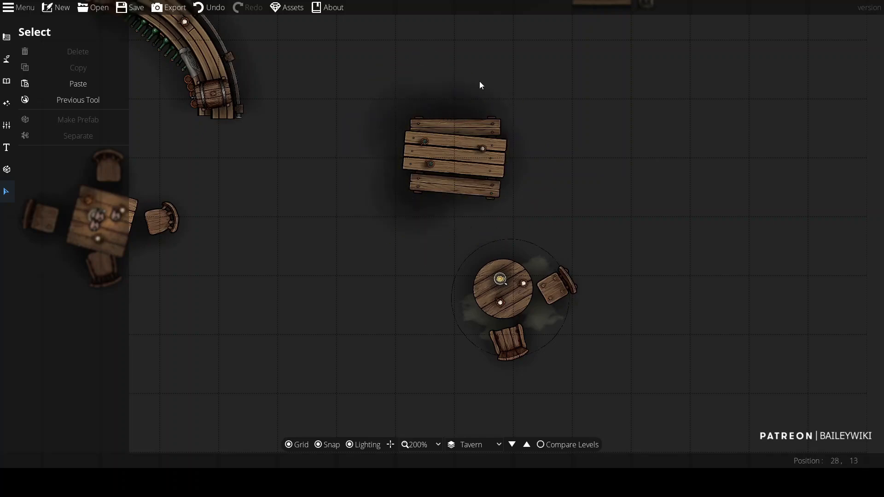
pyautogui.click(456, 153)
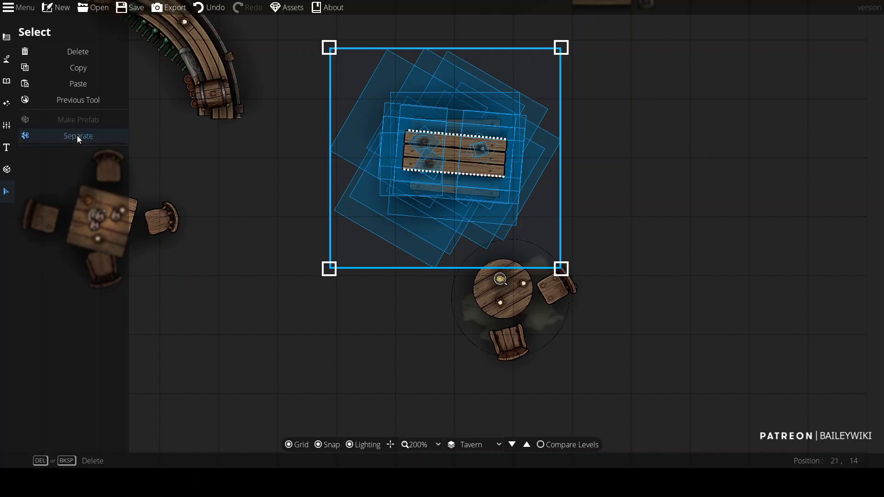
pyautogui.click(625, 113)
# Delete several shadow pieces around the separated bench table and the small dark item on its lower planks
pyautogui.click(383, 129)
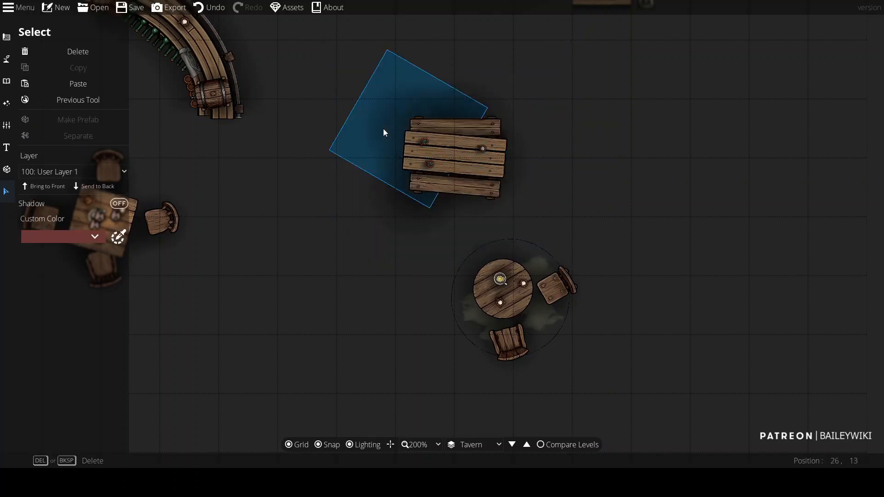
pyautogui.moveTo(383, 129); pyautogui.dragTo(380, 202)
pyautogui.click(390, 201)
pyautogui.press('Delete')
pyautogui.click(415, 204)
pyautogui.press('Delete')
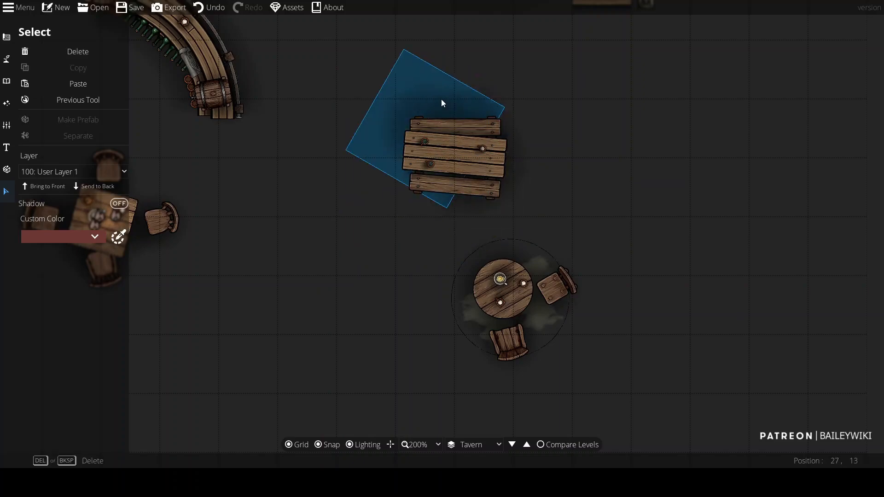
pyautogui.press('Delete')
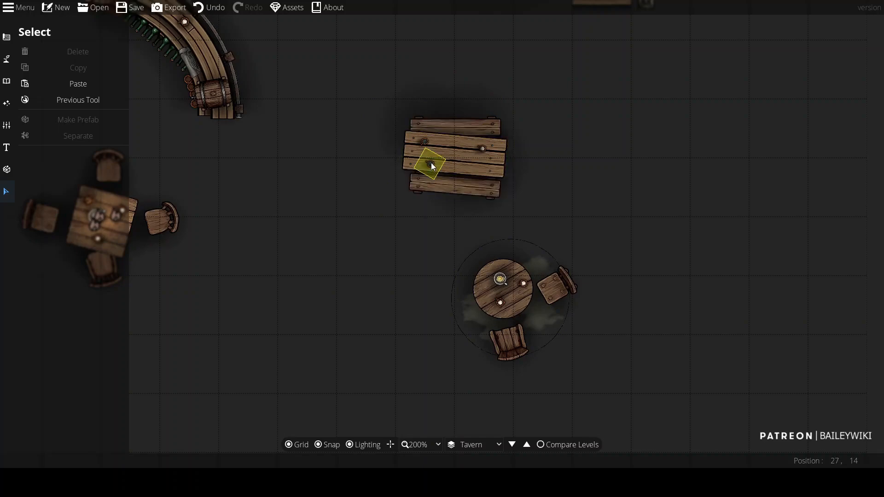
pyautogui.click(431, 166)
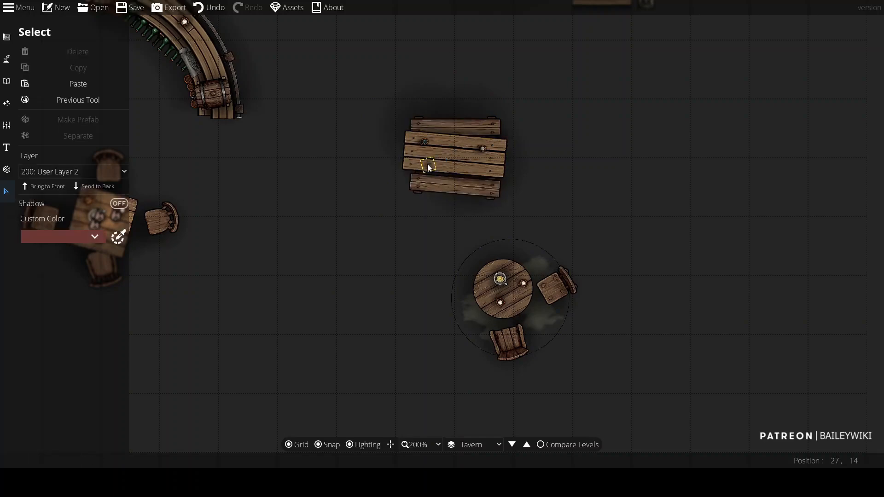
pyautogui.click(457, 182)
# Select the quarter-circle bar prefab above the square table and separate it into individual objects
pyautogui.moveTo(221, 259); pyautogui.dragTo(424, 389)
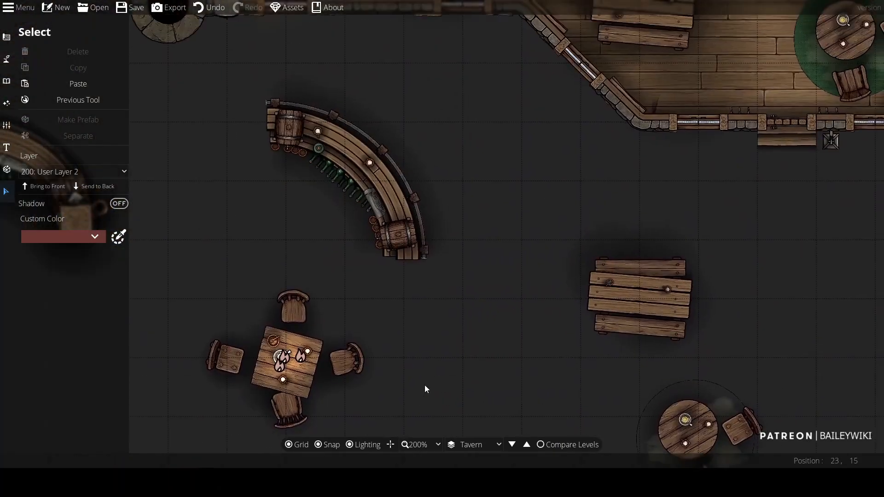
pyautogui.moveTo(635, 375); pyautogui.dragTo(355, 404)
pyautogui.moveTo(391, 283); pyautogui.dragTo(423, 225)
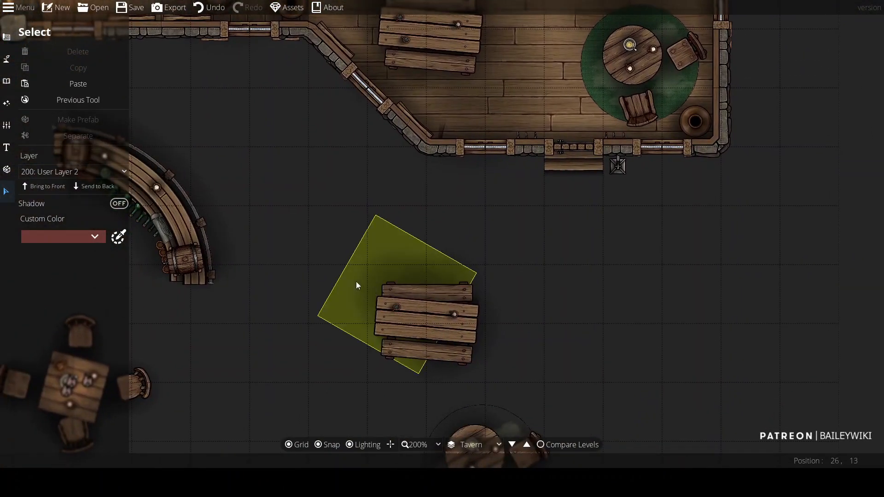
pyautogui.scroll(-4, 322, 179)
pyautogui.moveTo(331, 143); pyautogui.dragTo(532, 105)
pyautogui.scroll(4, 499, 189)
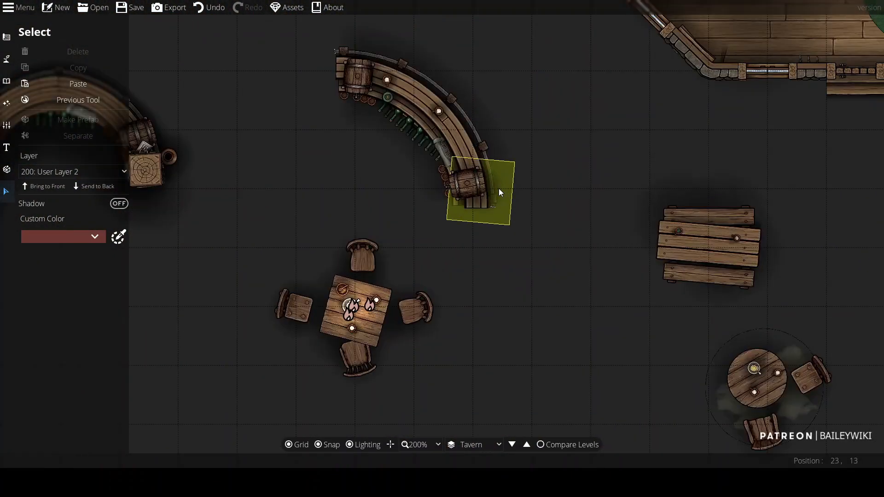
pyautogui.click(405, 90)
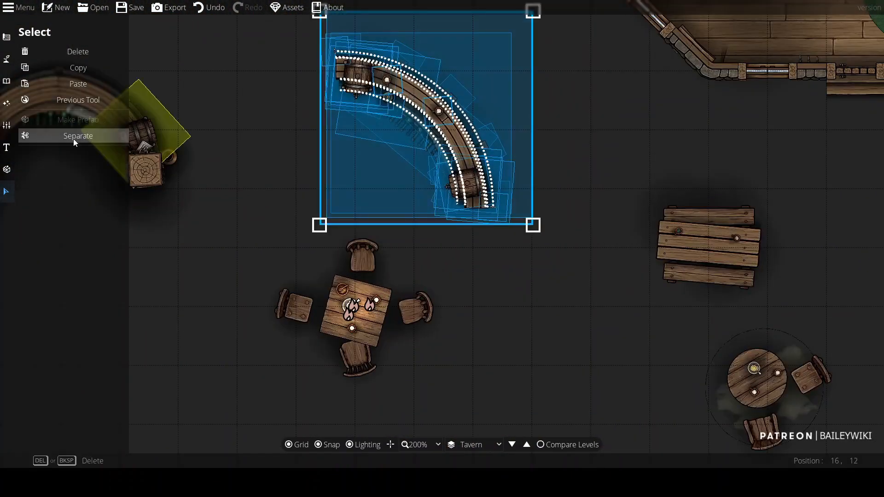
pyautogui.click(579, 142)
# Pull the separated bar apart by moving its two curved plank pieces and the curved railing away from the barrels and bottles
pyautogui.moveTo(446, 127); pyautogui.dragTo(581, 140)
pyautogui.moveTo(386, 127); pyautogui.dragTo(262, 191)
pyautogui.moveTo(422, 79); pyautogui.dragTo(284, 73)
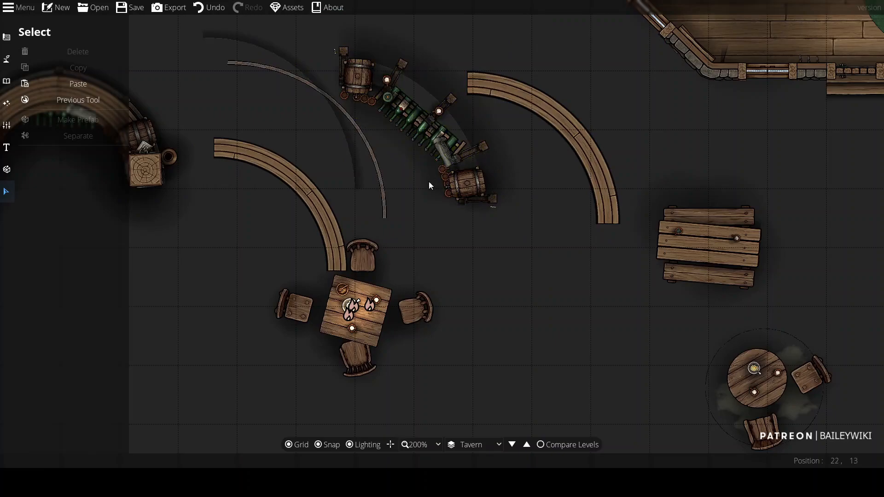
pyautogui.moveTo(539, 238); pyautogui.dragTo(537, 343)
pyautogui.scroll(-5, 454, 217)
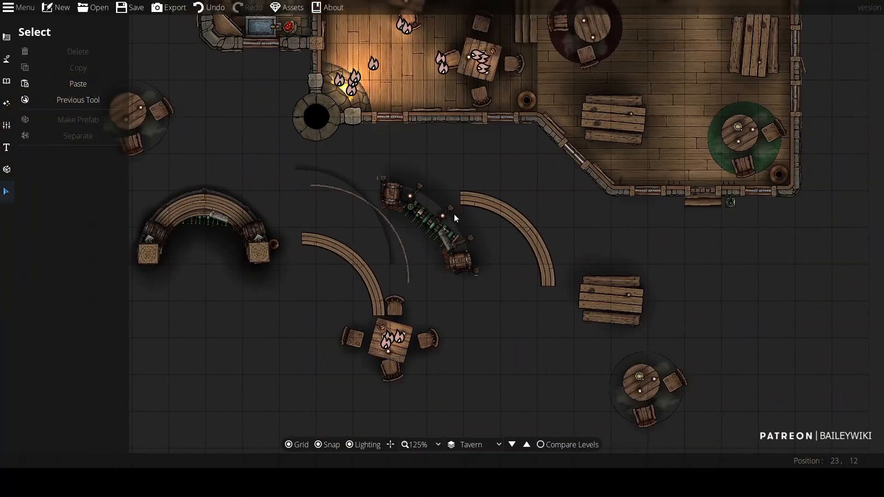
pyautogui.scroll(3, 471, 250)
pyautogui.moveTo(440, 305); pyautogui.dragTo(354, 345)
pyautogui.moveTo(303, 437); pyautogui.dragTo(416, 319)
pyautogui.moveTo(534, 304)
pyautogui.mouseDown()
pyautogui.moveTo(593, 181)
pyautogui.moveTo(604, 268)
pyautogui.moveTo(546, 295)
pyautogui.mouseUp()
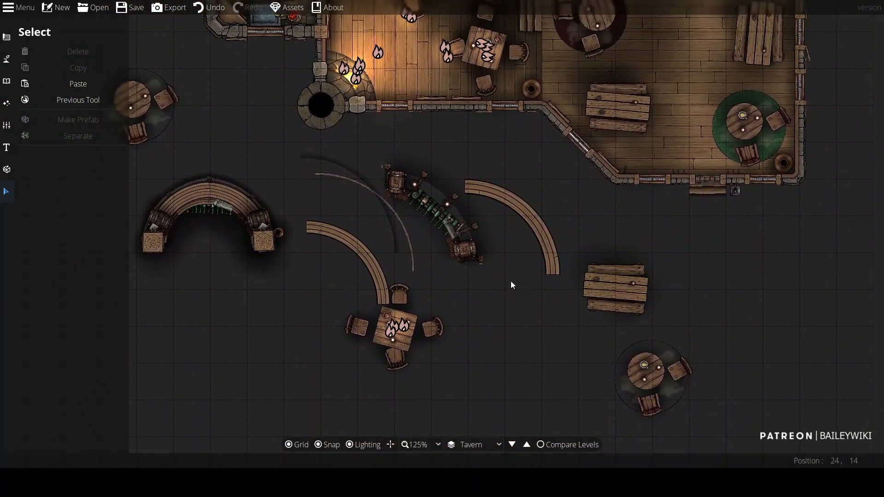
pyautogui.moveTo(642, 269); pyautogui.dragTo(454, 424)
pyautogui.moveTo(651, 291); pyautogui.dragTo(707, 121)
pyautogui.moveTo(340, 187); pyautogui.dragTo(437, 103)
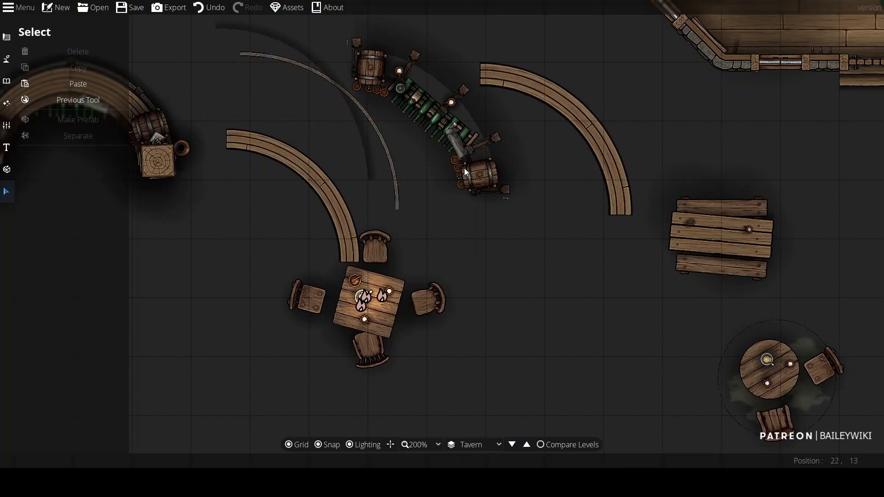
pyautogui.scroll(-3, 491, 222)
pyautogui.scroll(1, 491, 223)
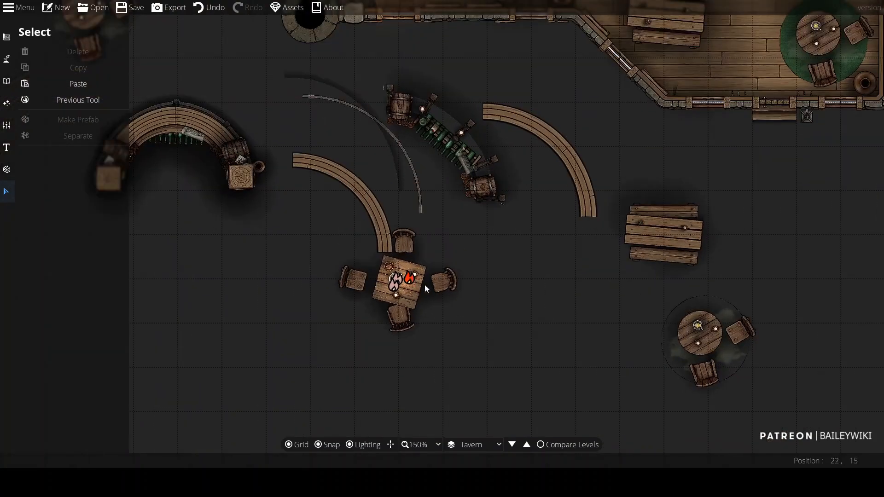
# Shift the western curved plank piece and the thin curved railing beside it northwest, away from the barrels and bottles
pyautogui.moveTo(360, 198); pyautogui.dragTo(334, 167)
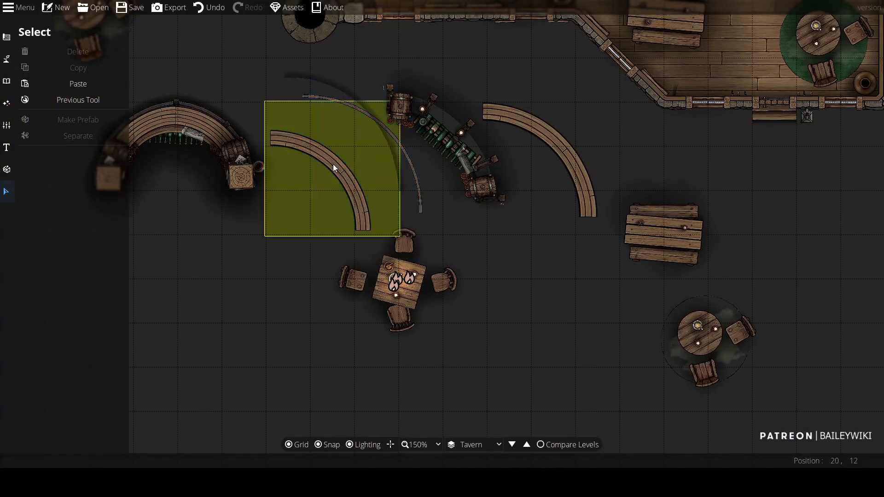
pyautogui.moveTo(362, 112); pyautogui.dragTo(324, 103)
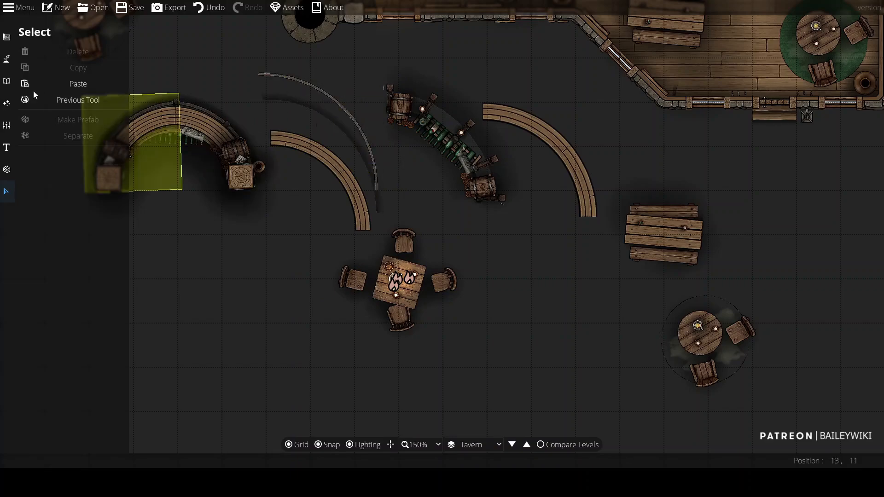
# Place three lights with the small-centred round glow style, range 5 and intensity 1, along the western curved plank piece
pyautogui.click(6, 103)
pyautogui.click(58, 77)
pyautogui.click(91, 205)
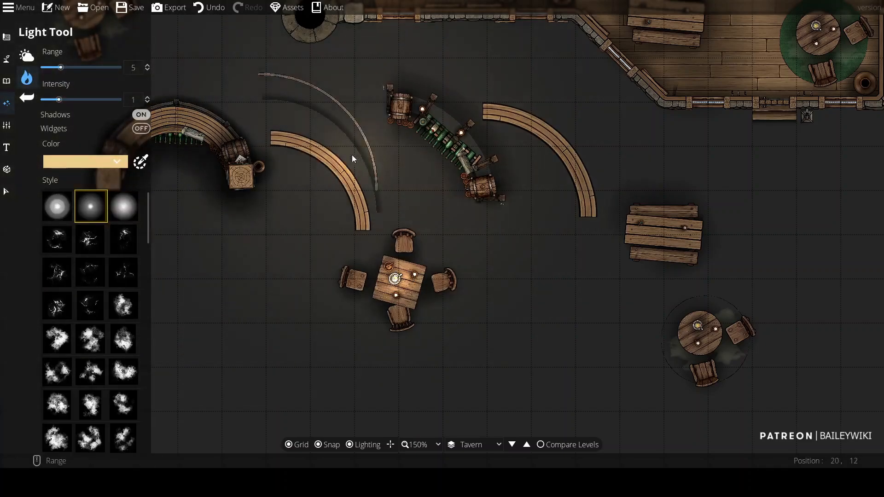
pyautogui.click(368, 216)
pyautogui.click(6, 191)
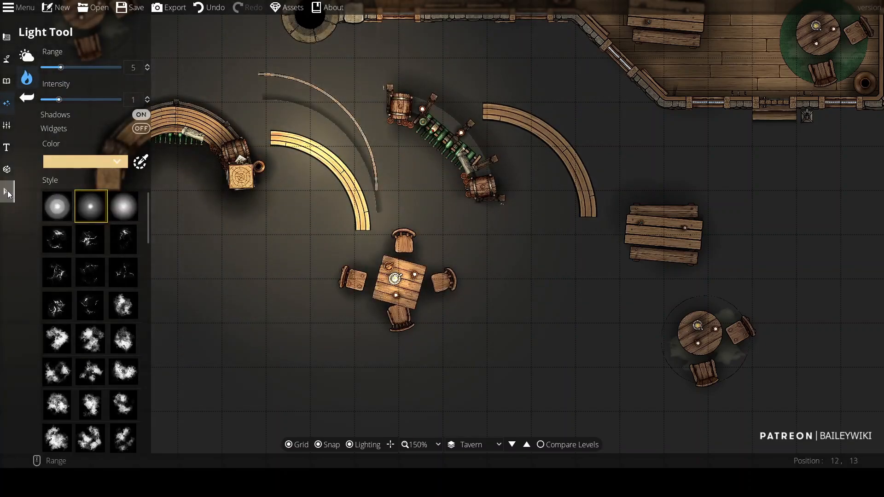
pyautogui.moveTo(256, 49); pyautogui.dragTo(481, 355)
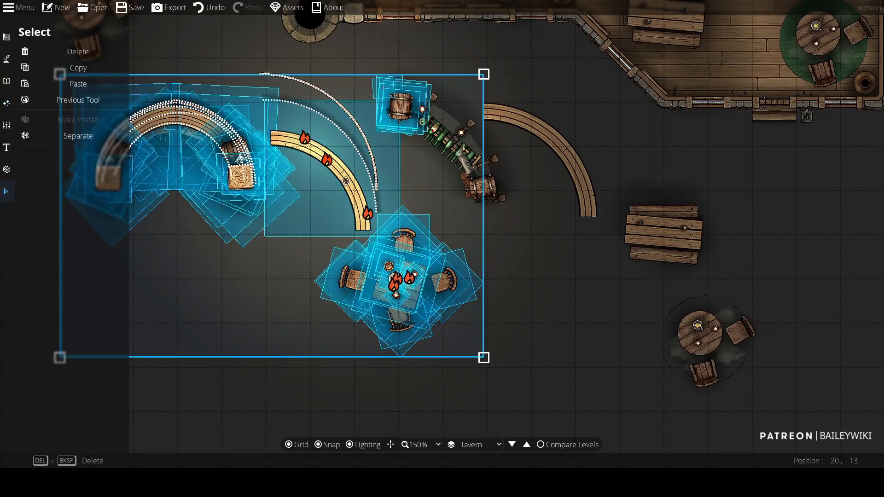
pyautogui.click(236, 398)
pyautogui.moveTo(283, 192); pyautogui.dragTo(434, 193)
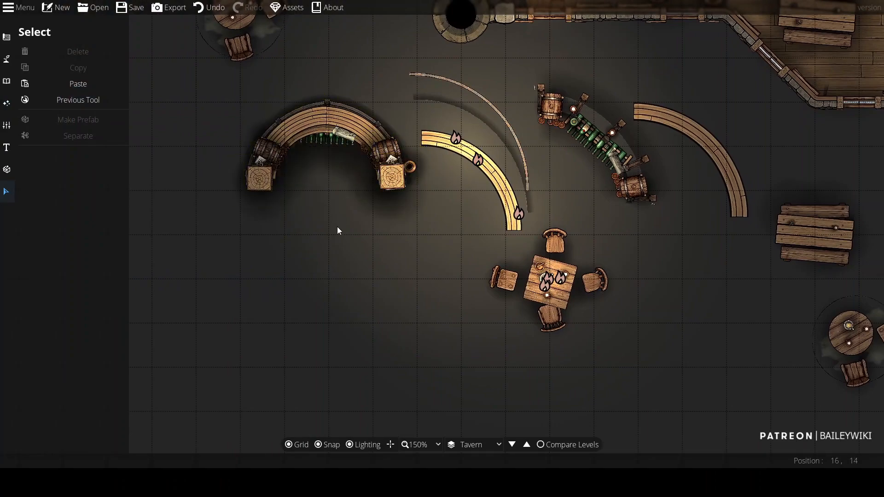
pyautogui.moveTo(435, 316); pyautogui.dragTo(272, 331)
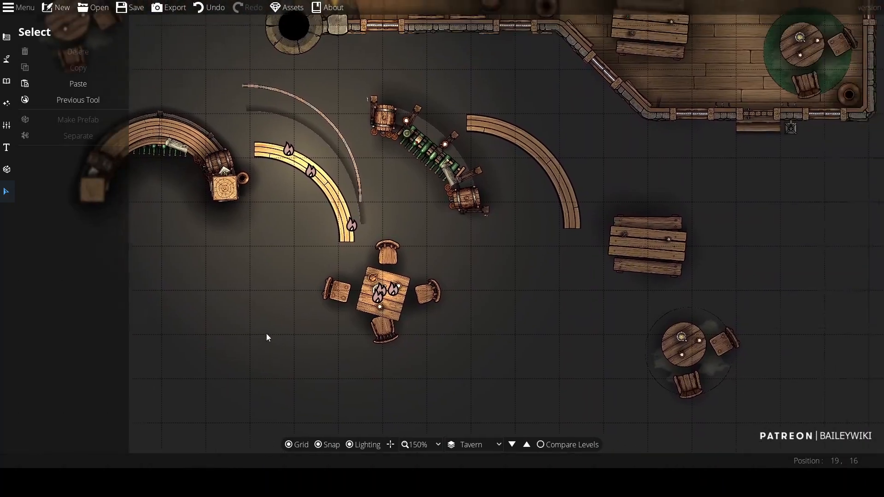
pyautogui.moveTo(527, 299); pyautogui.dragTo(409, 302)
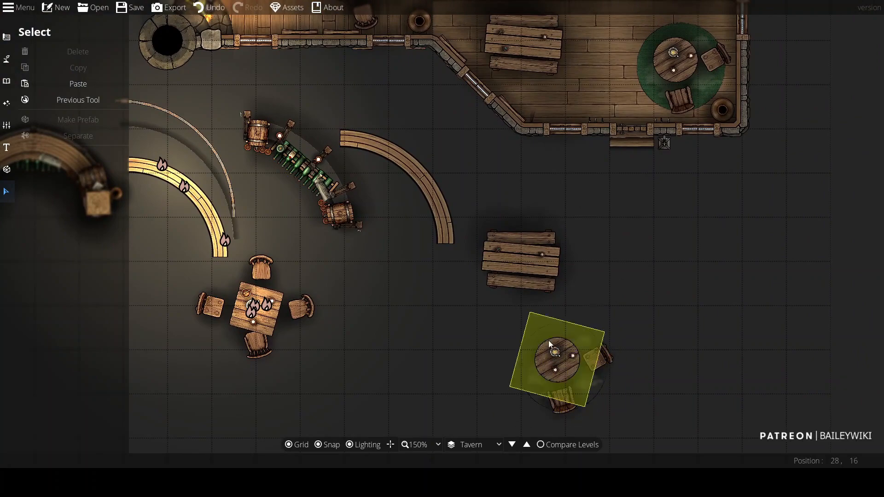
pyautogui.moveTo(374, 282); pyautogui.dragTo(580, 289)
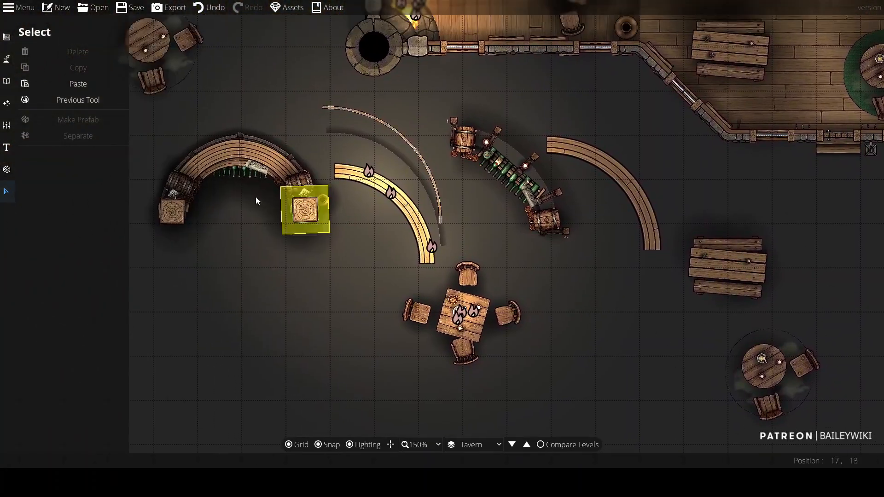
# Switch up to the Roof Desert level and bring the smoking chimney and the flat roof outline into view
pyautogui.click(7, 169)
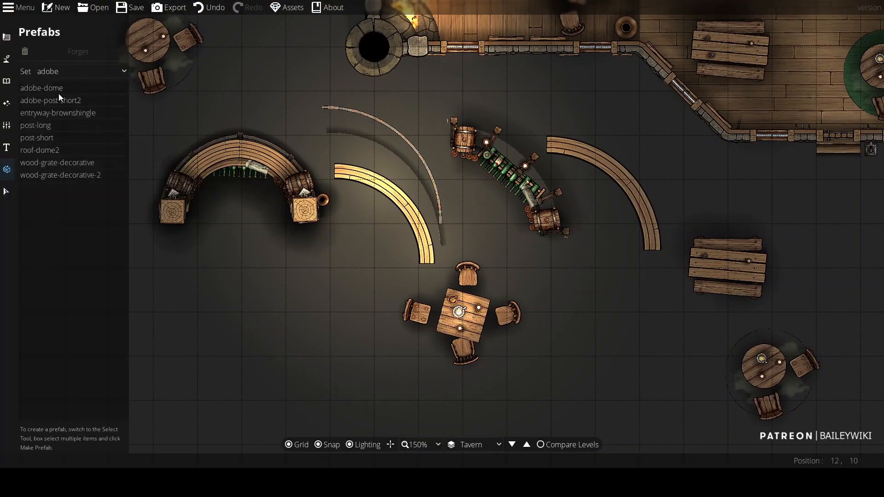
pyautogui.click(527, 444)
pyautogui.click(527, 445)
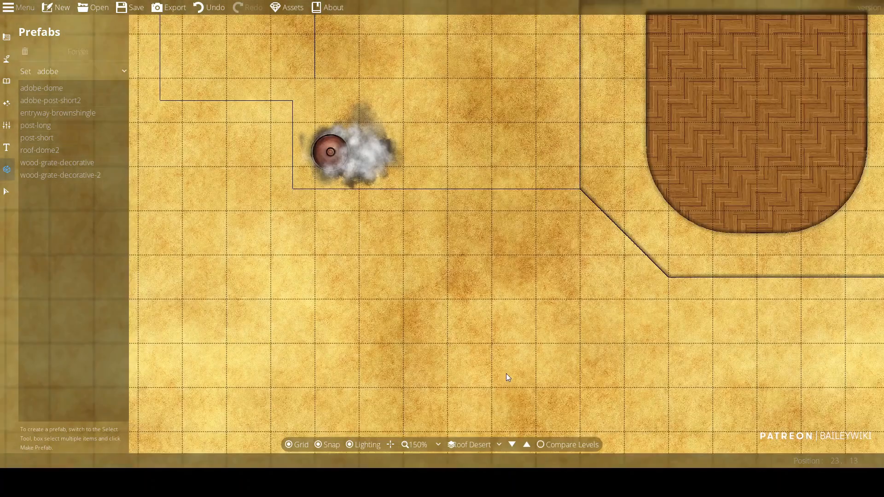
pyautogui.moveTo(506, 374); pyautogui.dragTo(456, 454)
pyautogui.moveTo(531, 354); pyautogui.dragTo(422, 391)
pyautogui.scroll(-1, 490, 245)
pyautogui.moveTo(433, 158); pyautogui.dragTo(449, 203)
pyautogui.scroll(-1, 442, 210)
pyautogui.moveTo(421, 256)
pyautogui.mouseDown()
pyautogui.moveTo(420, 266)
pyautogui.moveTo(414, 247)
pyautogui.mouseUp()
pyautogui.scroll(1, 413, 247)
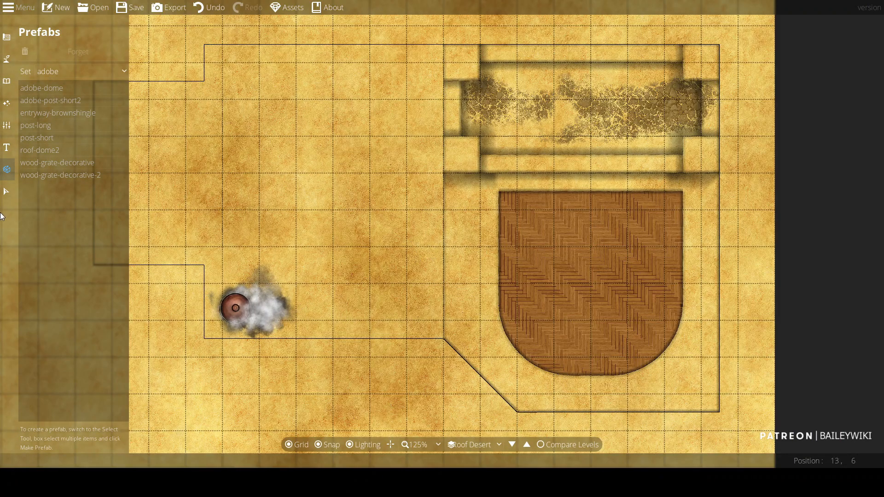
# Shift the smoke plume of the existing chimney slightly southwest so it overlaps the chimney cap
pyautogui.click(6, 194)
pyautogui.moveTo(248, 318)
pyautogui.mouseDown()
pyautogui.moveTo(237, 273)
pyautogui.moveTo(240, 325)
pyautogui.mouseUp()
pyautogui.click(311, 333)
pyautogui.moveTo(393, 285); pyautogui.dragTo(473, 191)
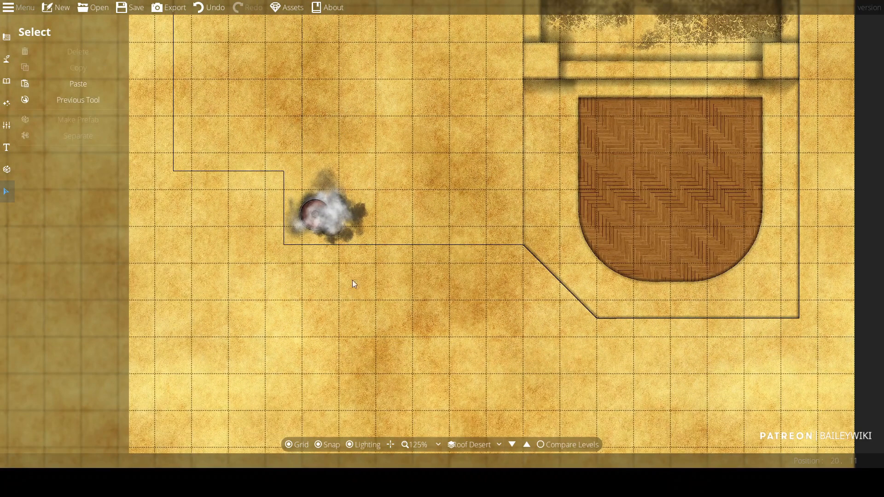
# Place a chimney-metal01 prefab from the chimneys set in the southwest corner of the roof outline's western section
pyautogui.click(7, 81)
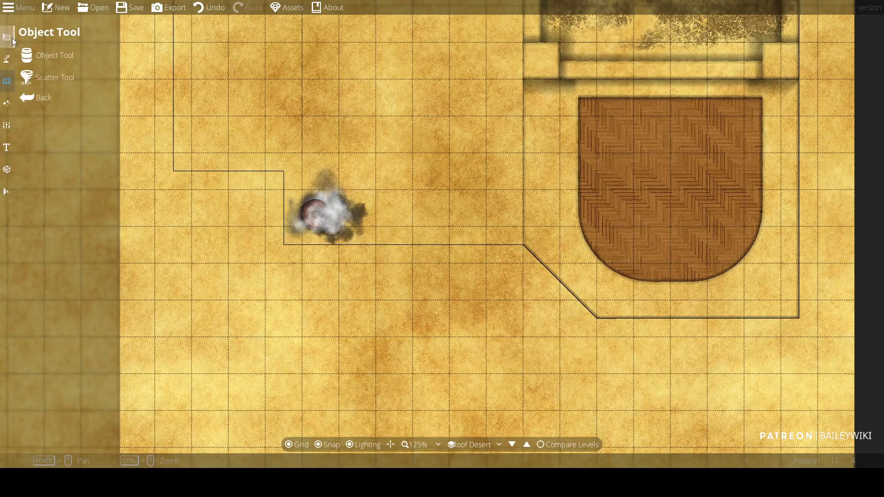
pyautogui.click(13, 173)
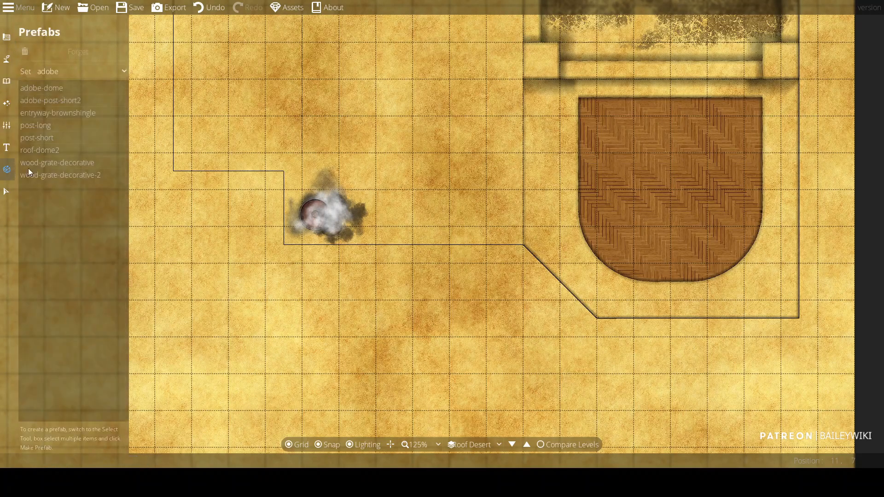
pyautogui.click(81, 89)
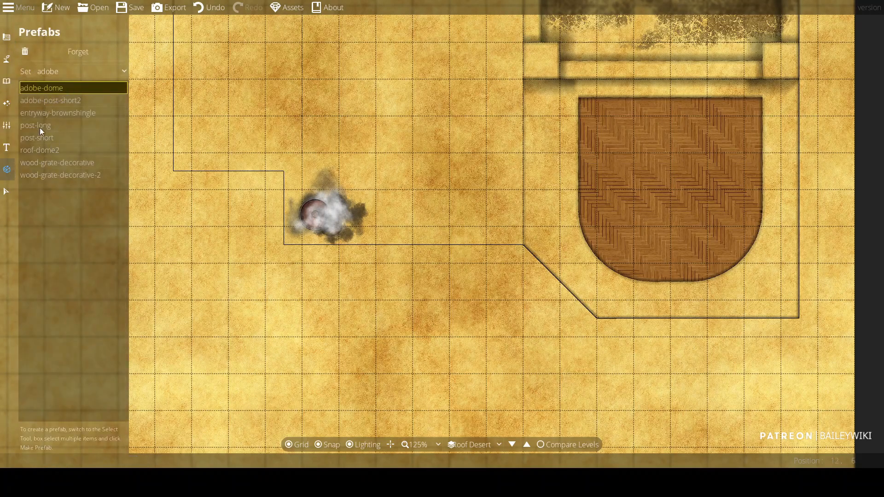
pyautogui.click(46, 73)
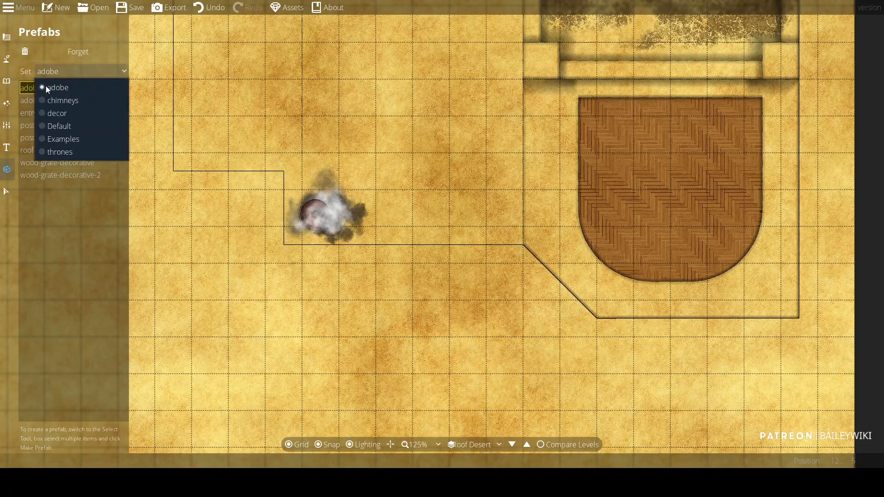
pyautogui.click(65, 99)
pyautogui.click(41, 114)
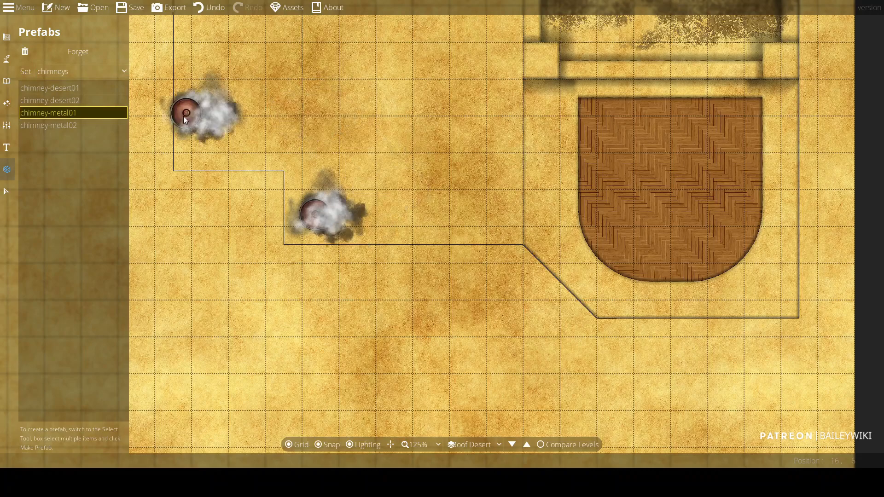
pyautogui.click(197, 144)
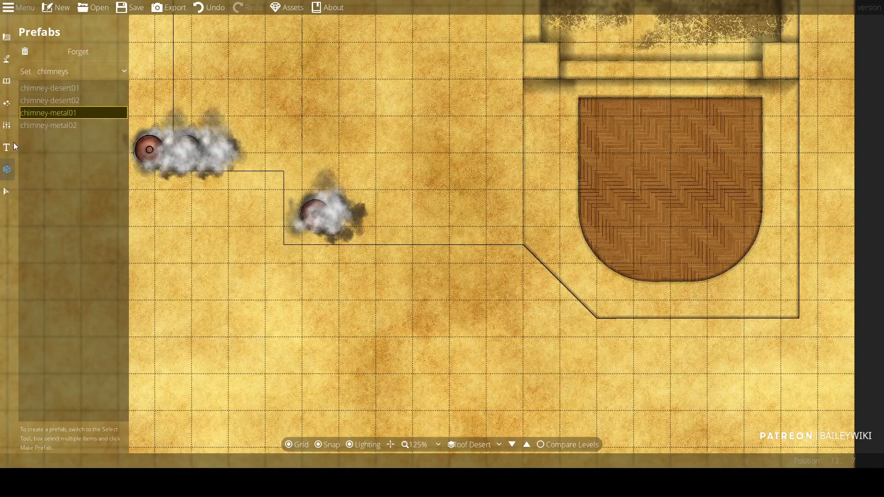
# Select the smoke plume on the eastern chimney and examine its layer and color properties
pyautogui.click(6, 192)
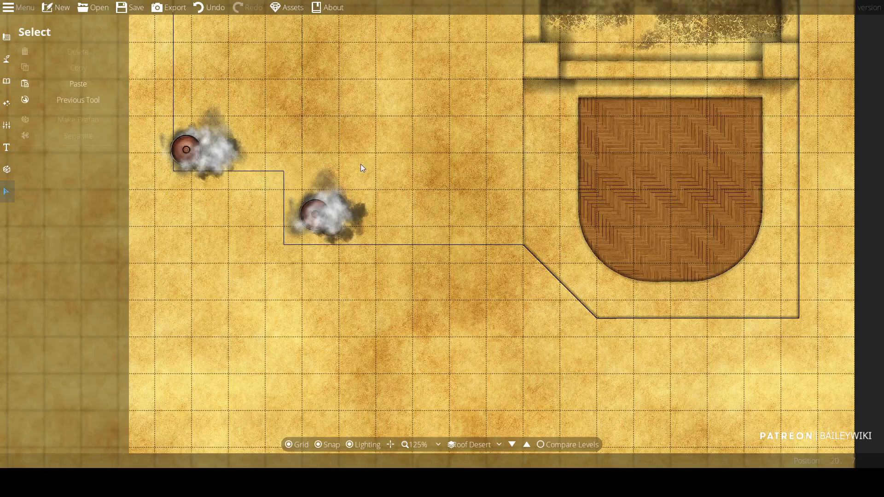
pyautogui.moveTo(352, 162); pyautogui.dragTo(401, 198)
pyautogui.click(284, 193)
pyautogui.click(208, 195)
pyautogui.click(250, 175)
pyautogui.click(360, 255)
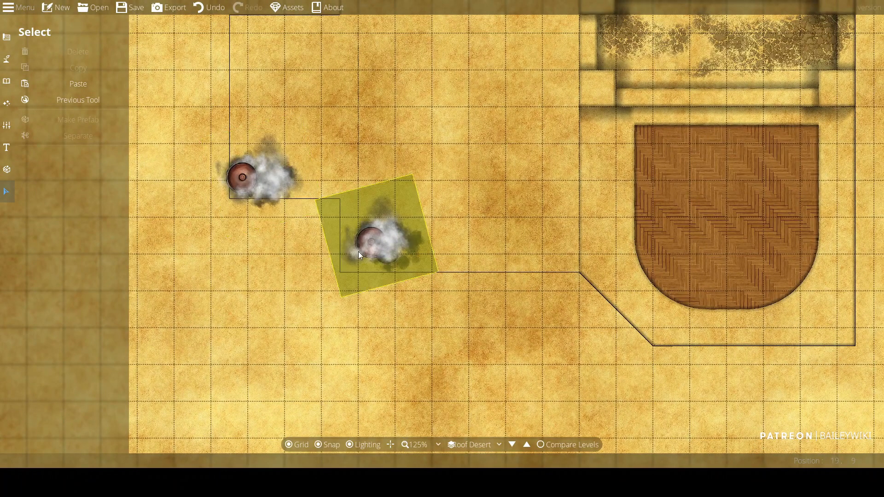
pyautogui.moveTo(372, 237)
pyautogui.mouseDown()
pyautogui.moveTo(382, 311)
pyautogui.moveTo(387, 268)
pyautogui.moveTo(377, 237)
pyautogui.mouseUp()
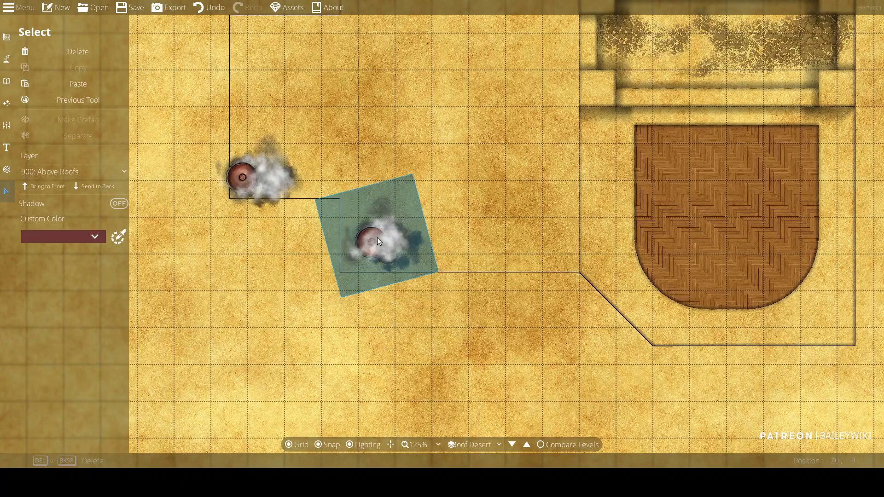
pyautogui.rightClick(377, 237)
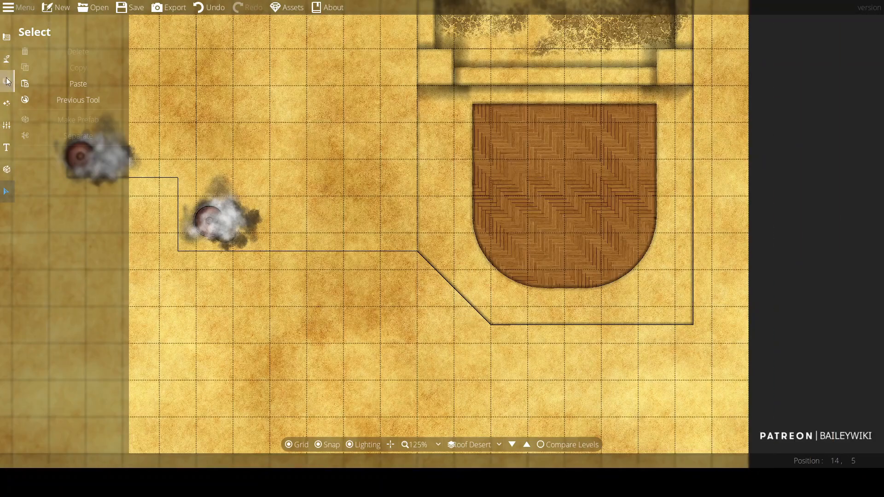
# Place a wood-grate-decorative prefab from the adobe set on the roof, northeast of the western chimney
pyautogui.click(7, 171)
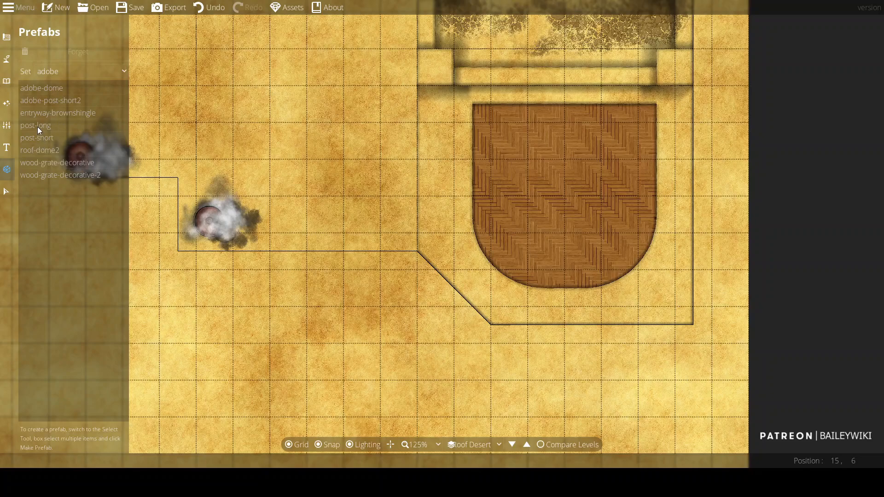
pyautogui.click(55, 162)
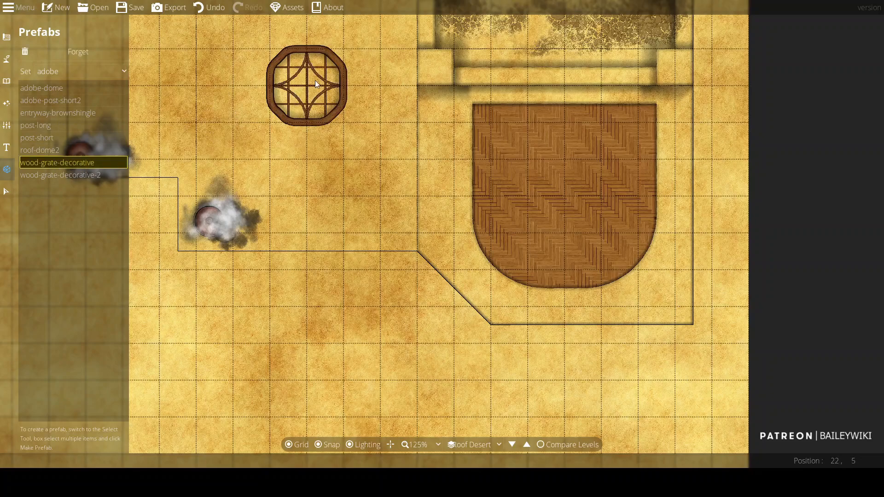
pyautogui.moveTo(325, 86); pyautogui.dragTo(434, 194)
pyautogui.click(360, 197)
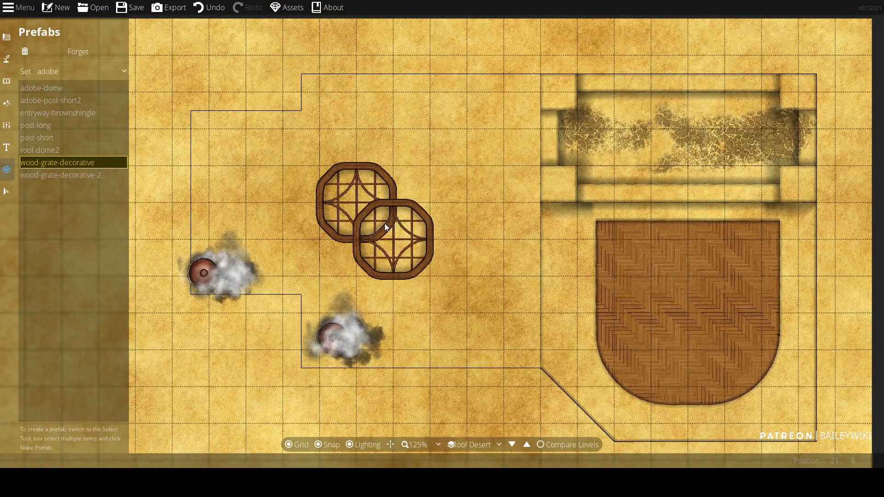
# Place a wood-grate-decorative-2 prefab on the open area west of the roof outline
pyautogui.click(55, 174)
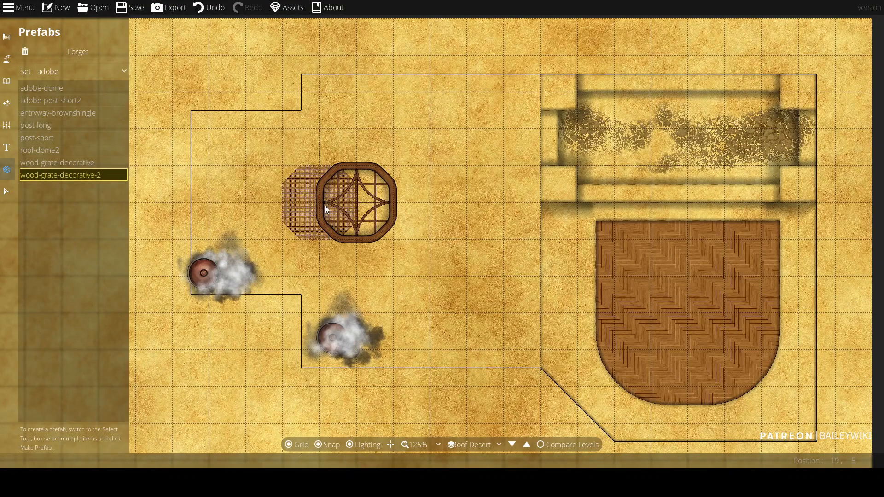
pyautogui.moveTo(249, 173); pyautogui.dragTo(432, 168)
pyautogui.click(231, 195)
# Move the octagonal lattice piece onto the decorative grate frame and examine how the two fit together
pyautogui.click(6, 191)
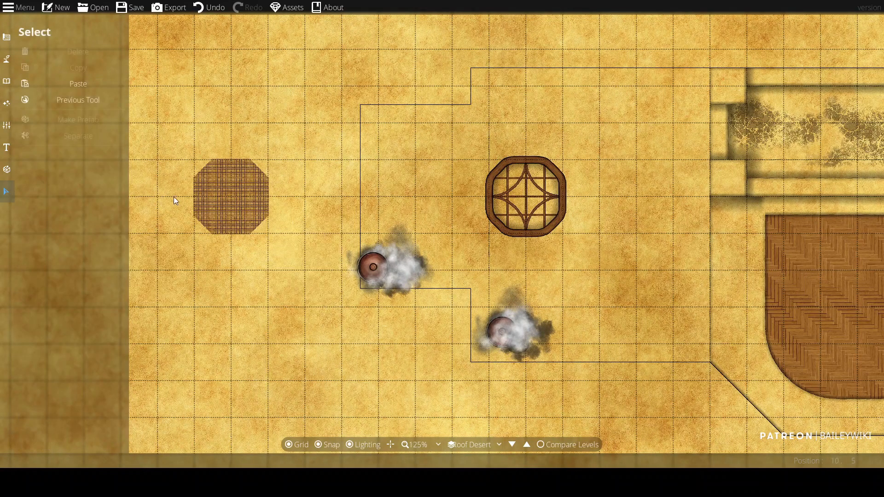
pyautogui.moveTo(222, 198); pyautogui.dragTo(516, 195)
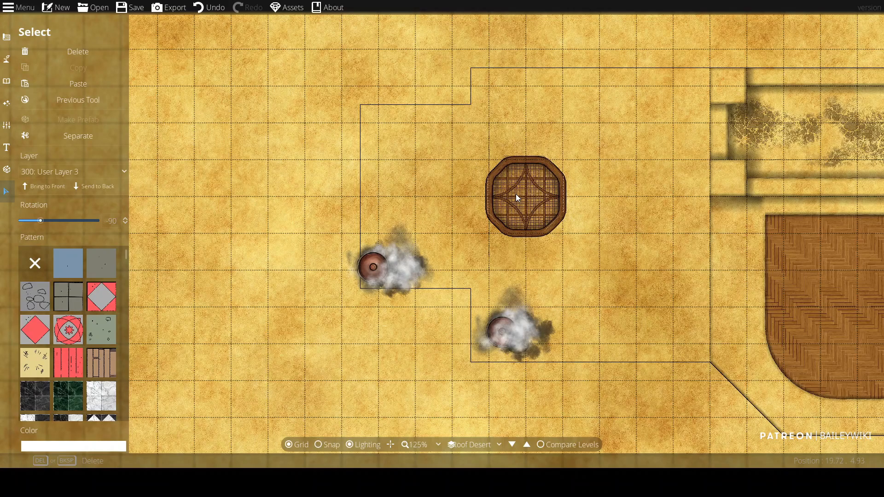
pyautogui.click(688, 192)
pyautogui.scroll(10, 689, 191)
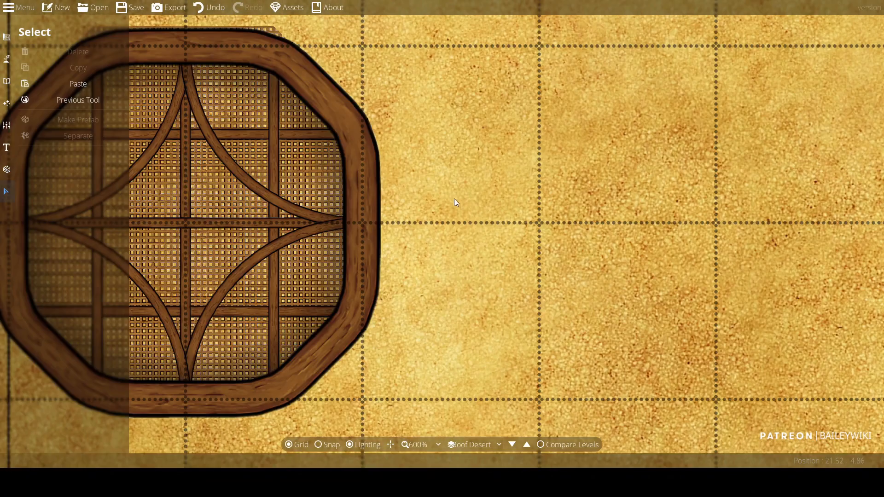
pyautogui.scroll(-5, 656, 211)
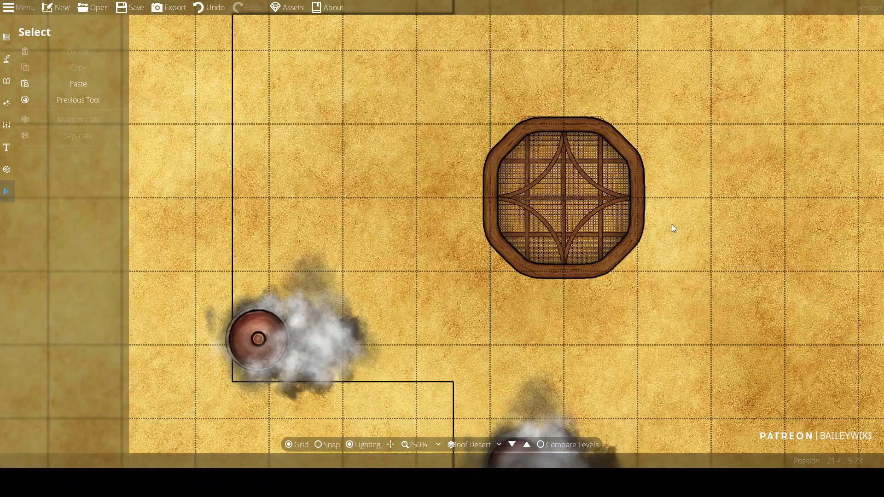
pyautogui.scroll(-2, 817, 225)
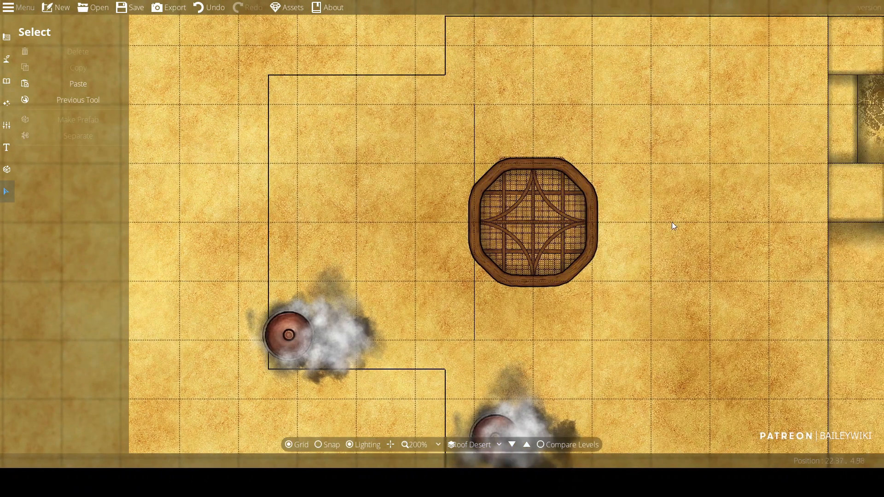
pyautogui.scroll(-2, 671, 221)
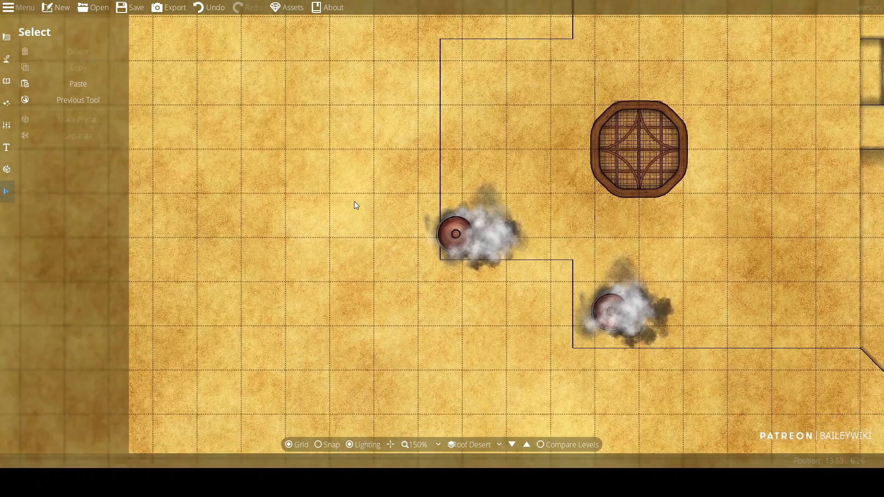
pyautogui.click(651, 89)
pyautogui.scroll(4, 623, 141)
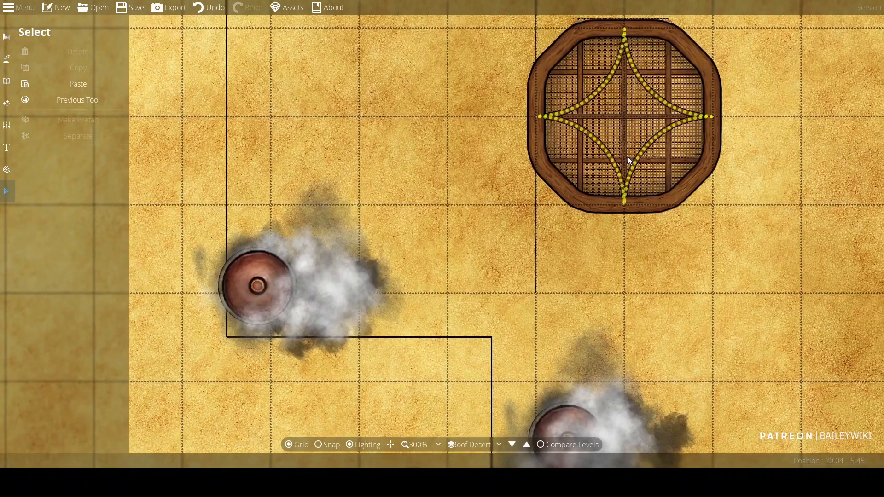
# Pull the octagonal lattice out of the frame to just west of it and inspect its pattern up close
pyautogui.moveTo(576, 150); pyautogui.dragTo(294, 142)
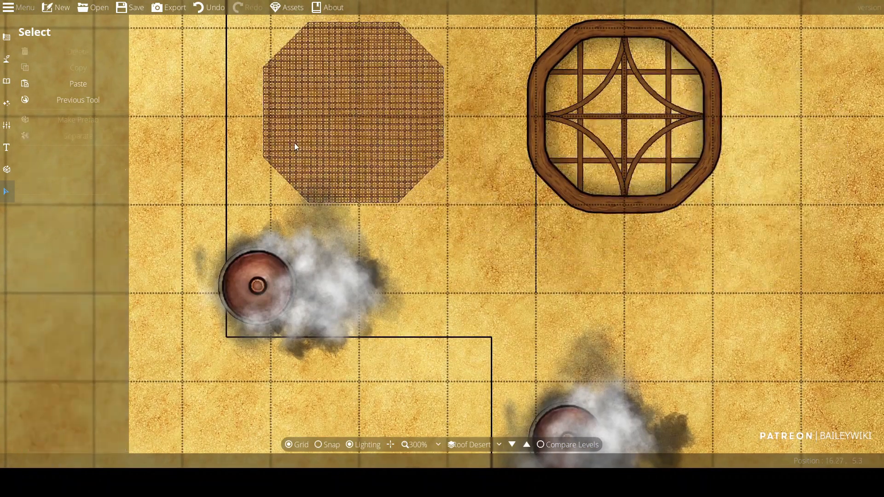
pyautogui.scroll(4, 318, 134)
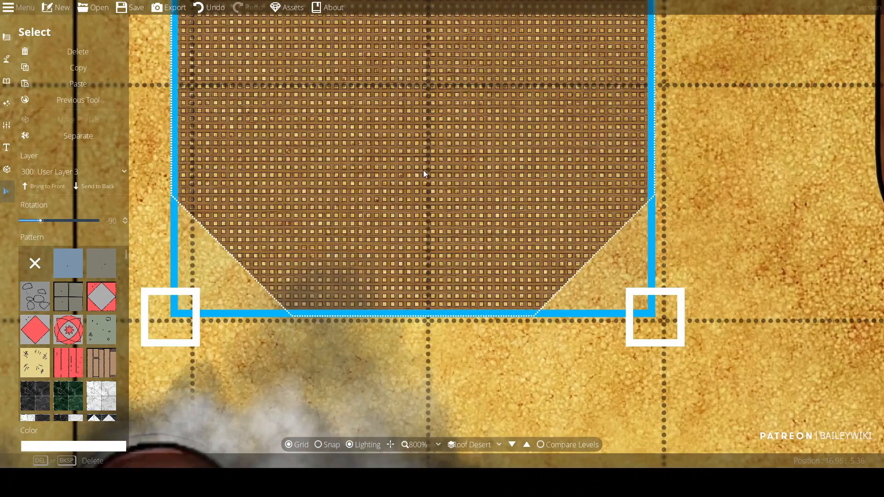
pyautogui.scroll(-10, 424, 170)
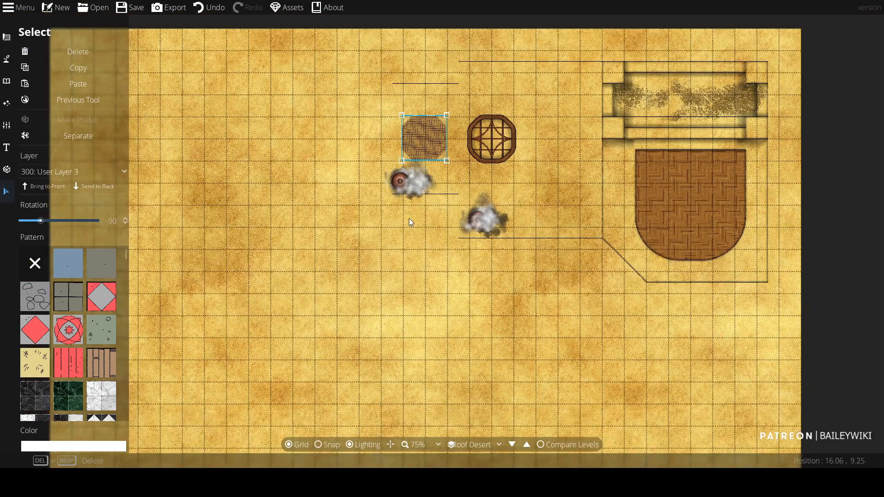
# Set up the Pattern Shape Tool with the greyish-brown square wooden lattice pattern
pyautogui.moveTo(388, 237); pyautogui.dragTo(428, 126)
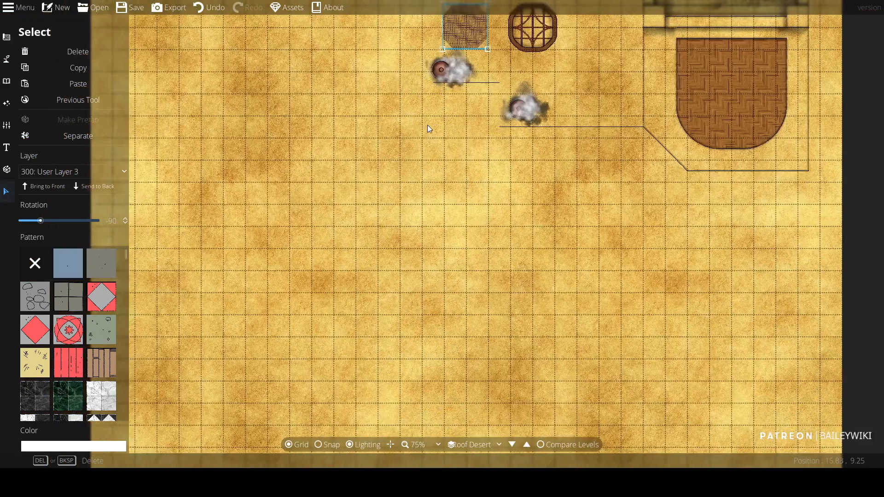
pyautogui.click(6, 38)
pyautogui.click(63, 145)
pyautogui.scroll(-10, 115, 357)
pyautogui.scroll(-10, 106, 359)
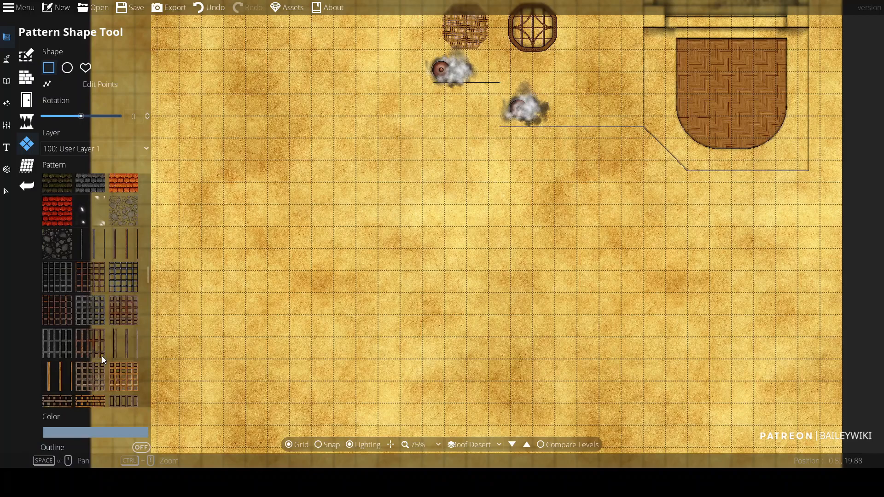
pyautogui.scroll(-3, 98, 351)
pyautogui.click(94, 267)
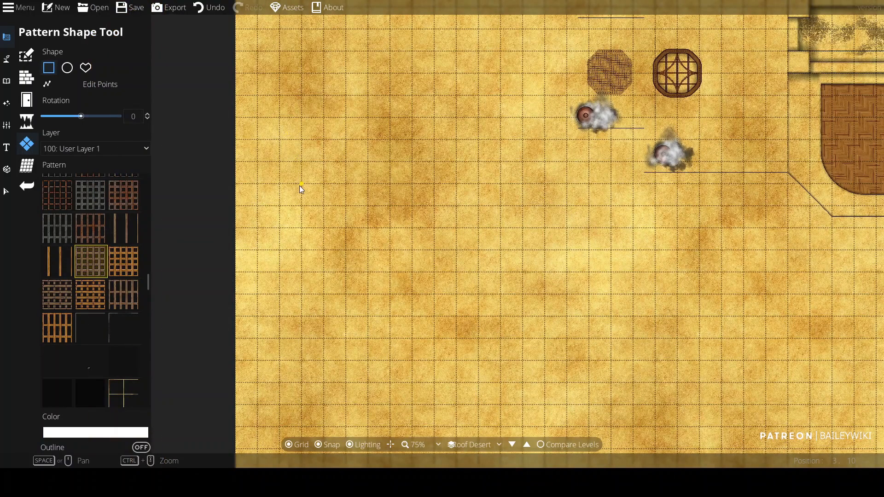
# Draw a custom octagon about 9 grid squares wide on the open area southwest of the chimneys
pyautogui.click(89, 71)
pyautogui.click(368, 139)
pyautogui.click(435, 140)
pyautogui.click(502, 205)
pyautogui.click(501, 273)
pyautogui.click(435, 340)
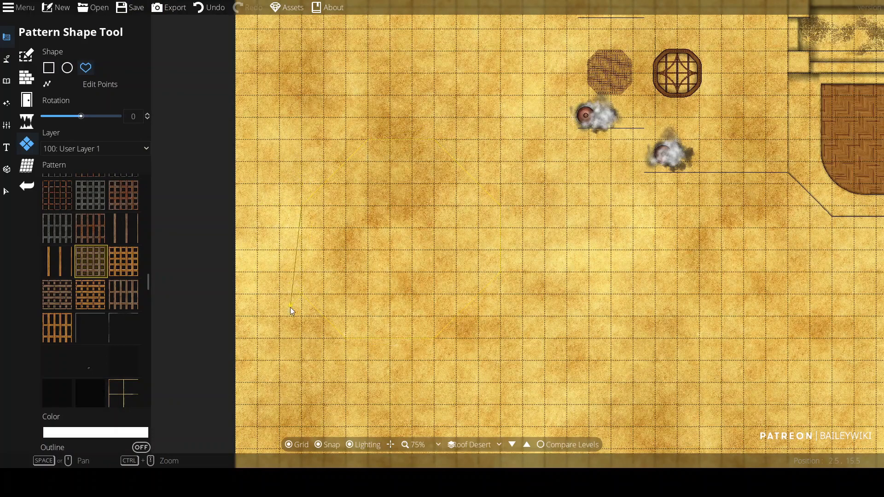
pyautogui.click(345, 339)
pyautogui.click(302, 206)
# Scale the new lattice octagon down to about 3 by 3 grid squares, then deselect it and check its pattern
pyautogui.click(6, 192)
pyautogui.click(438, 232)
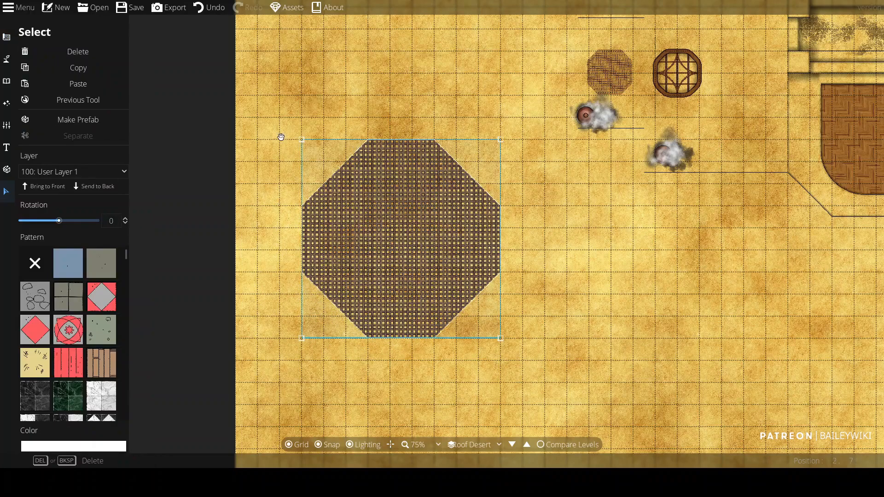
pyautogui.moveTo(302, 141); pyautogui.dragTo(387, 273)
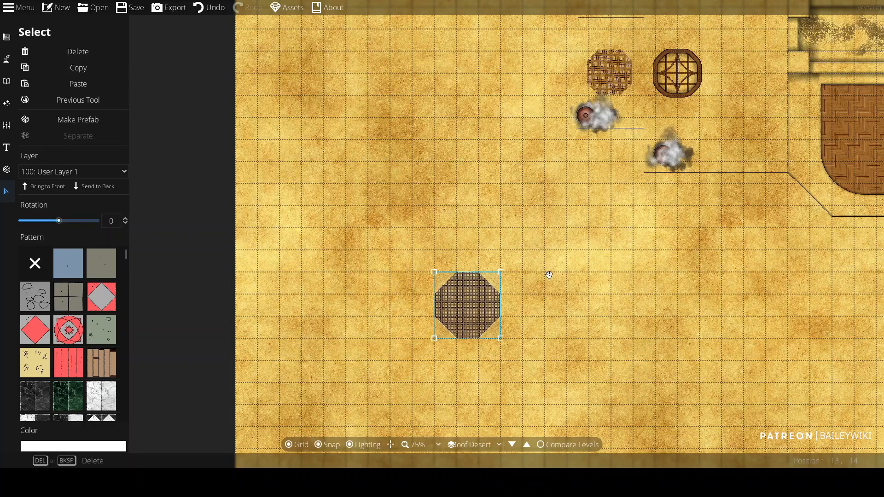
pyautogui.scroll(10, 530, 353)
pyautogui.scroll(-6, 408, 192)
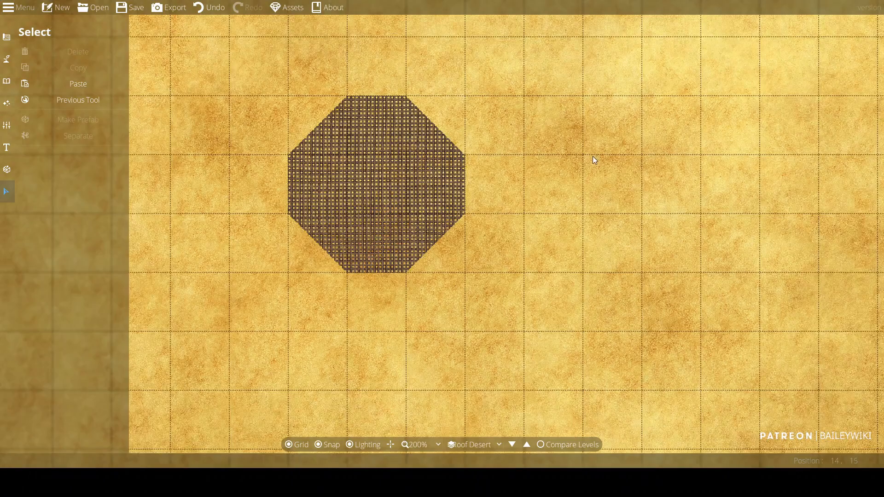
# Examine the herringbone wood pattern of the rounded floor area up close and compare its scale with the lattice octagons
pyautogui.scroll(-3, 592, 157)
pyautogui.moveTo(590, 156); pyautogui.dragTo(355, 327)
pyautogui.moveTo(373, 162); pyautogui.dragTo(287, 347)
pyautogui.moveTo(432, 358); pyautogui.dragTo(141, 314)
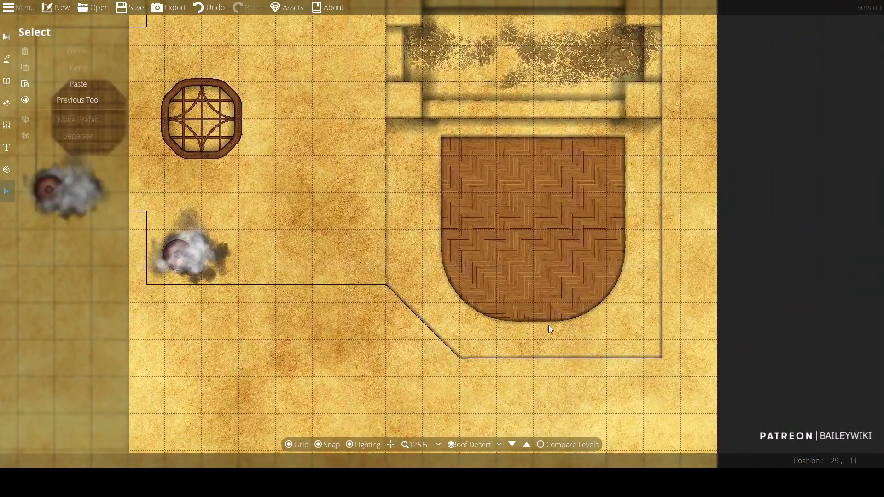
pyautogui.scroll(4, 549, 325)
pyautogui.scroll(3, 538, 208)
pyautogui.scroll(2, 560, 169)
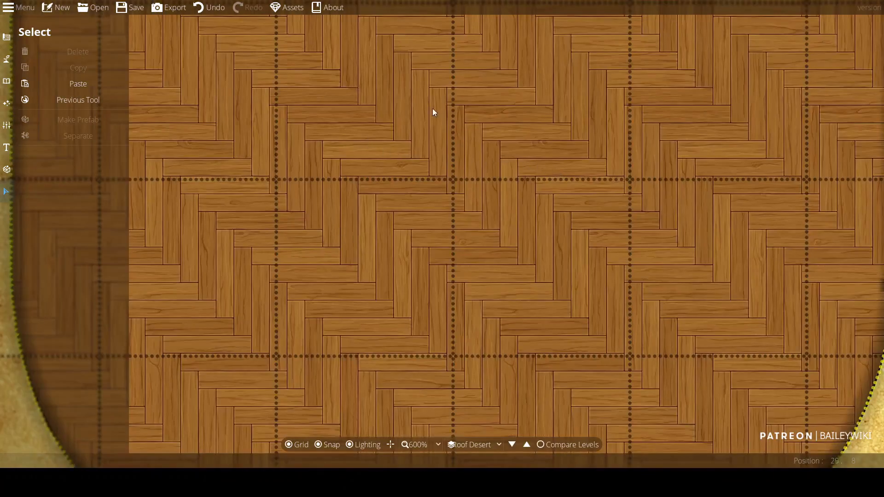
pyautogui.scroll(-4, 262, 286)
pyautogui.scroll(-4, 343, 221)
pyautogui.scroll(-2, 276, 271)
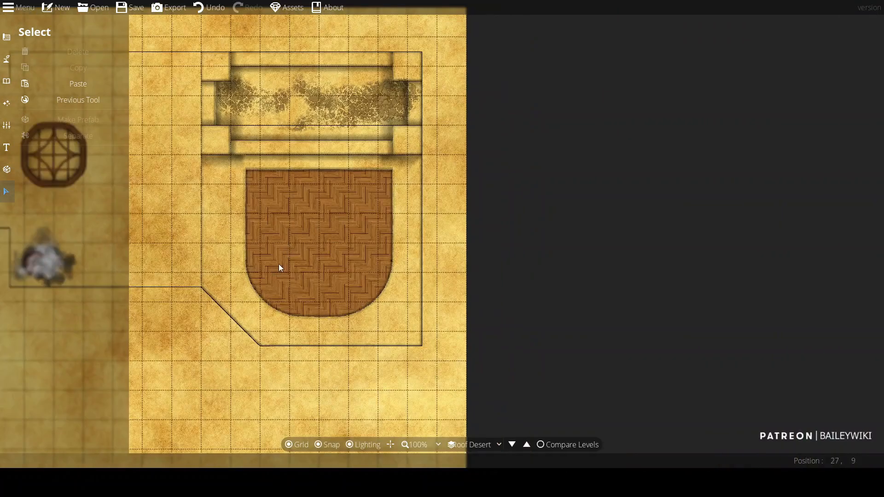
pyautogui.scroll(-2, 303, 237)
pyautogui.moveTo(304, 237); pyautogui.dragTo(518, 194)
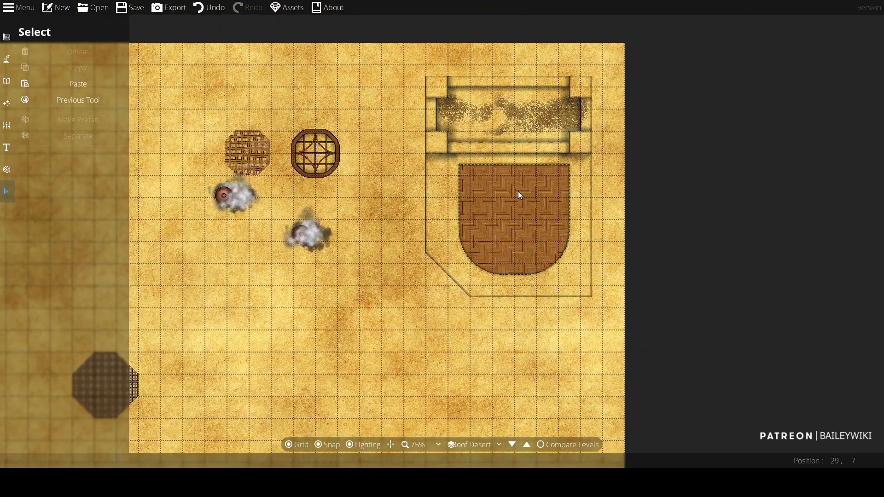
pyautogui.moveTo(491, 220); pyautogui.dragTo(539, 207)
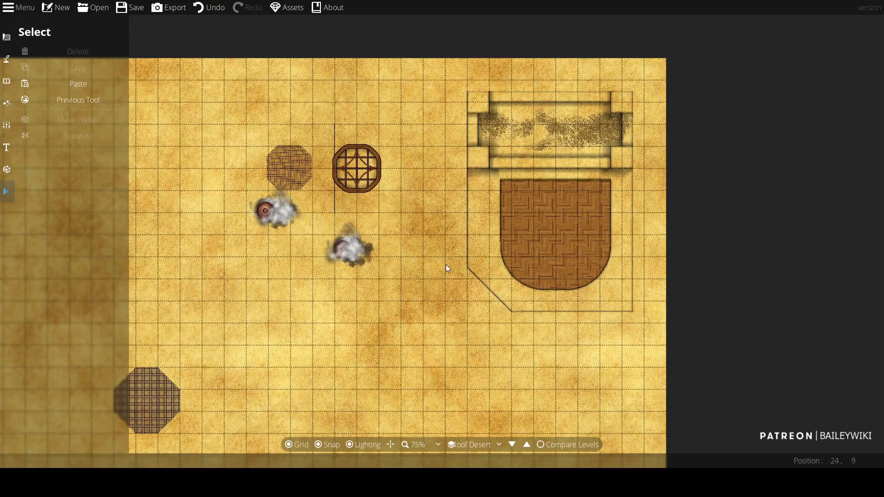
# Draw a straight grey stone wall about 4.5 grid squares long in the open area west of the lattice octagon
pyautogui.scroll(4, 490, 266)
pyautogui.moveTo(464, 142); pyautogui.dragTo(577, 293)
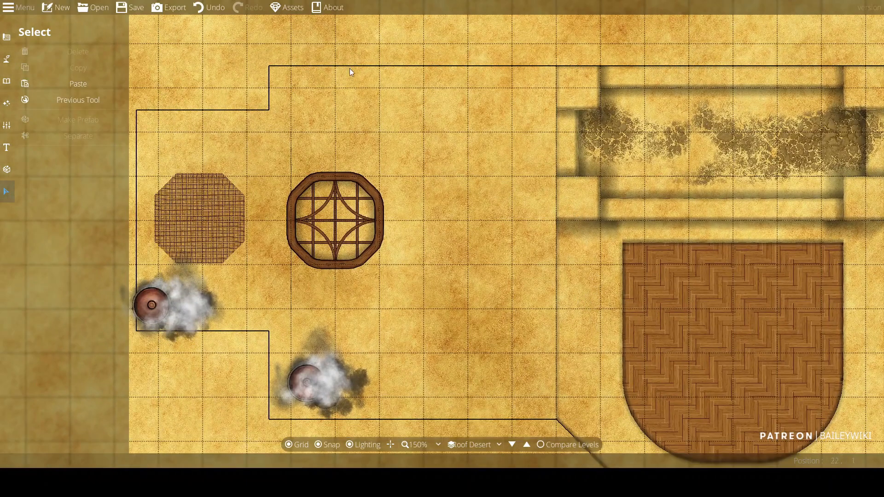
pyautogui.moveTo(412, 403); pyautogui.dragTo(435, 248)
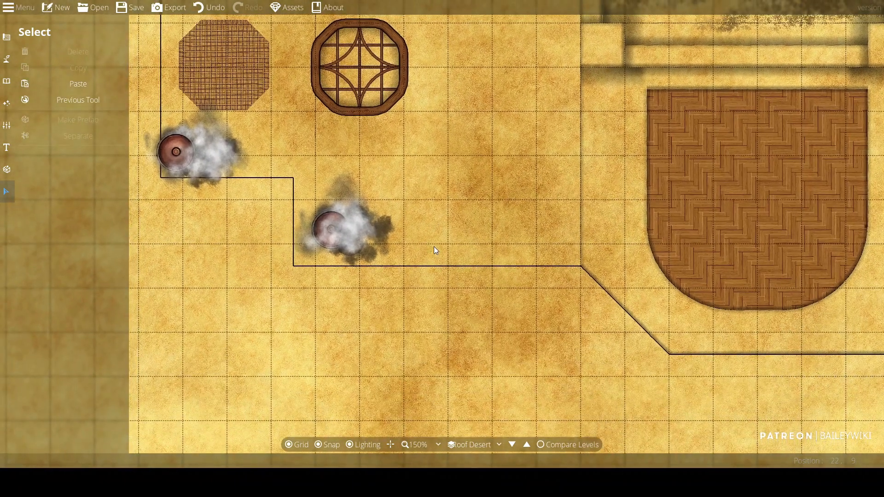
pyautogui.moveTo(425, 163); pyautogui.dragTo(654, 195)
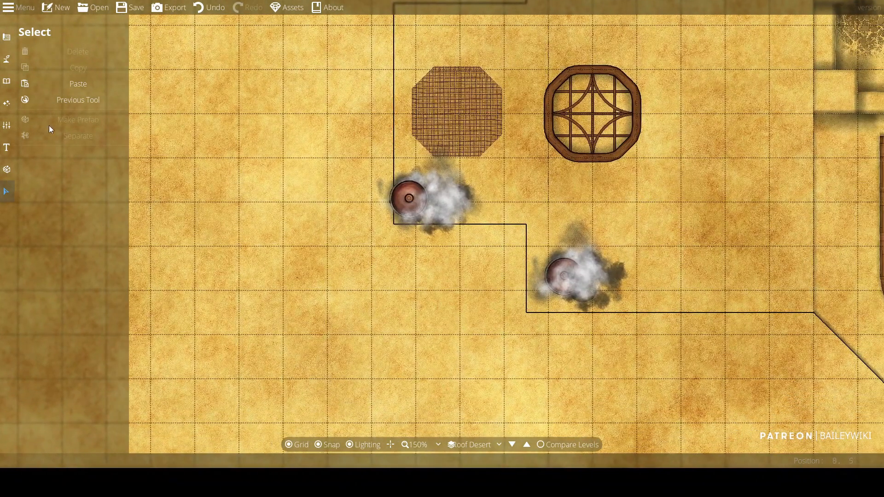
pyautogui.click(6, 81)
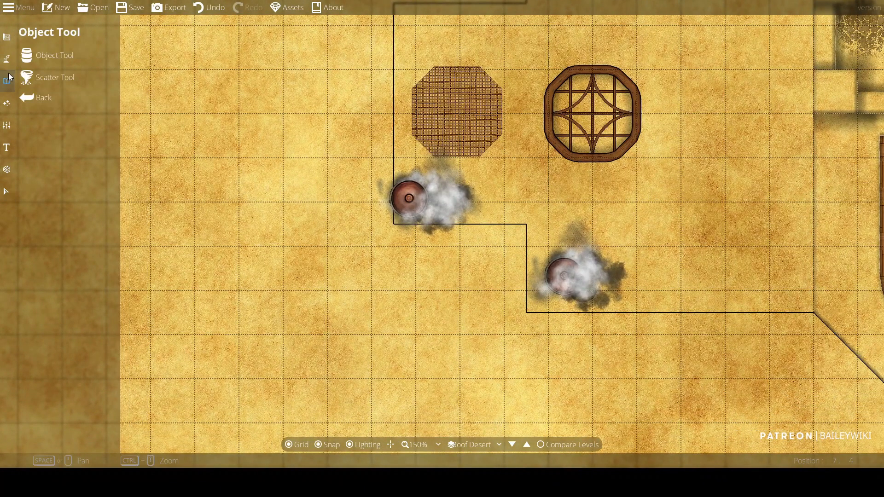
pyautogui.click(8, 39)
pyautogui.click(175, 113)
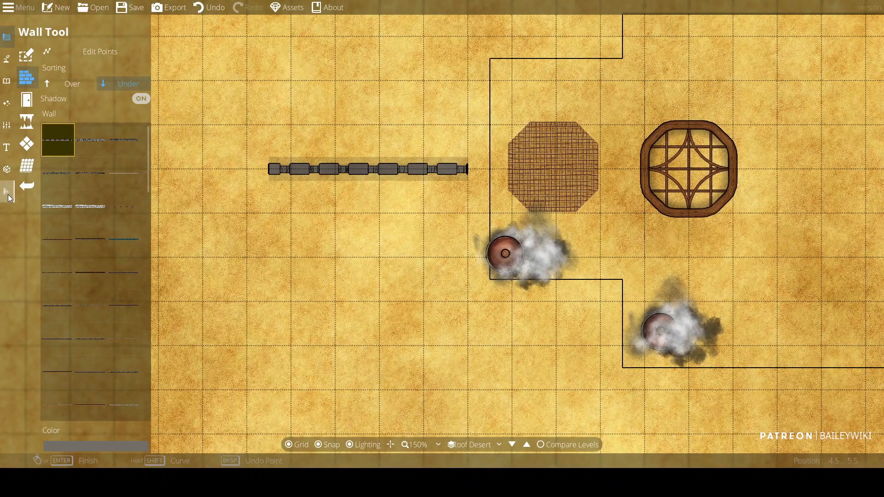
# Select the new stone wall on its own, deselect it, and try to box-select it
pyautogui.click(8, 193)
pyautogui.click(354, 166)
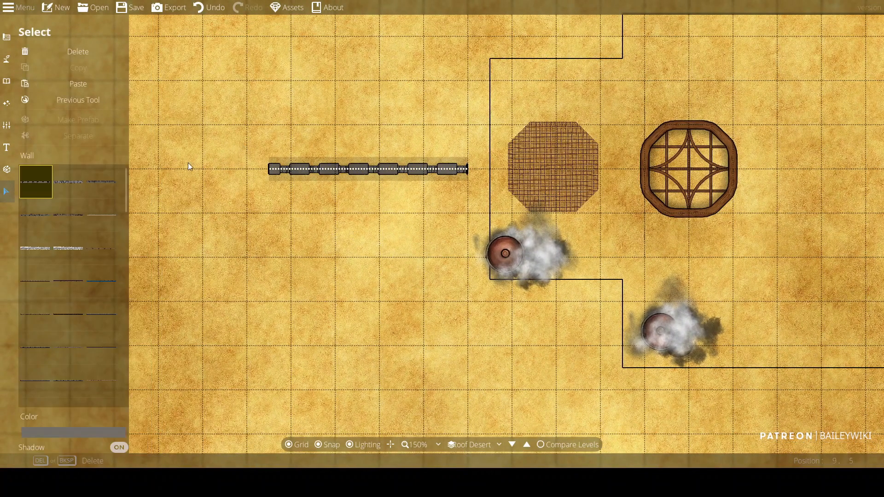
pyautogui.click(144, 164)
pyautogui.moveTo(247, 108); pyautogui.dragTo(478, 208)
# Search the object library for "wall", choose the Wall Brick B Straight C 1x1 piece and turn its shadow off
pyautogui.click(7, 85)
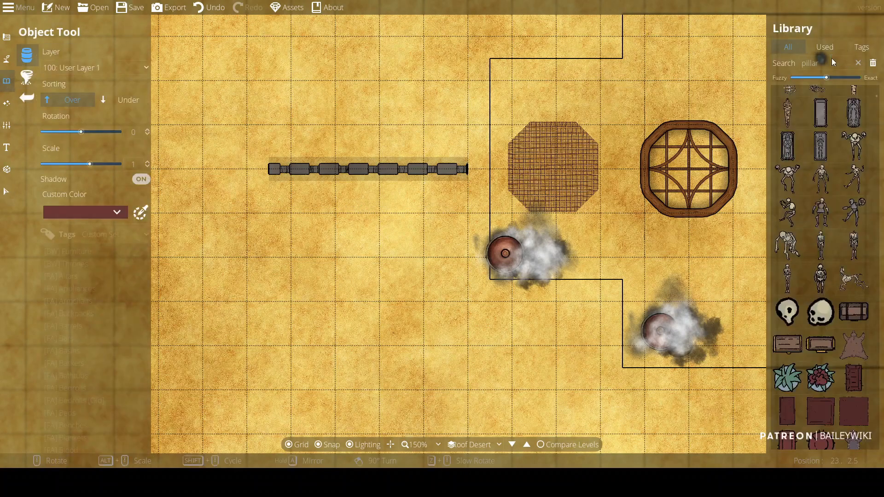
pyautogui.moveTo(843, 60); pyautogui.dragTo(758, 59)
pyautogui.write('wa')
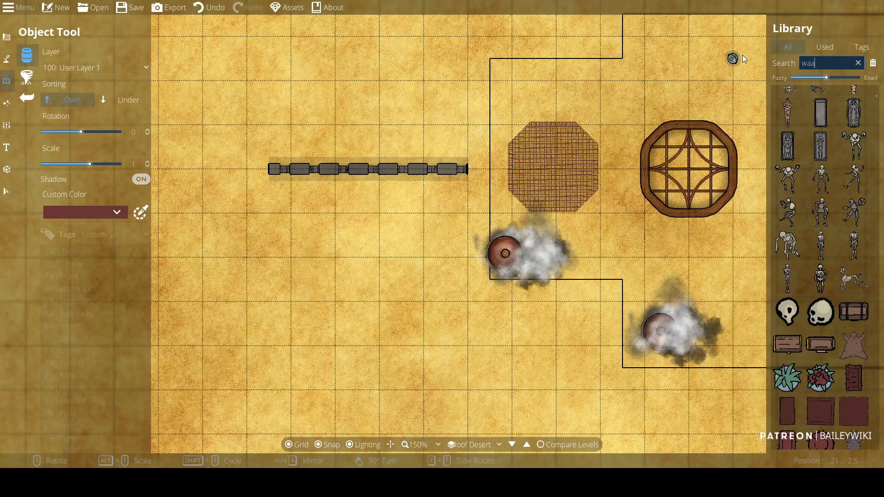
pyautogui.write('ll')
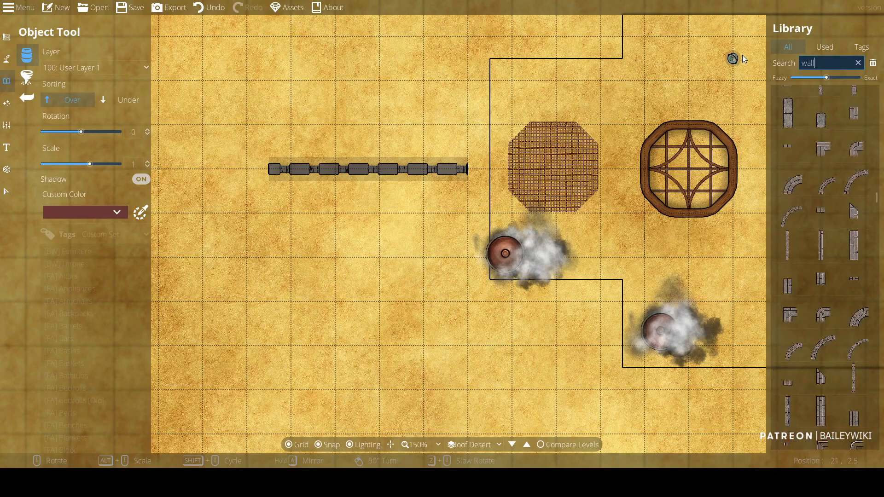
pyautogui.click(854, 245)
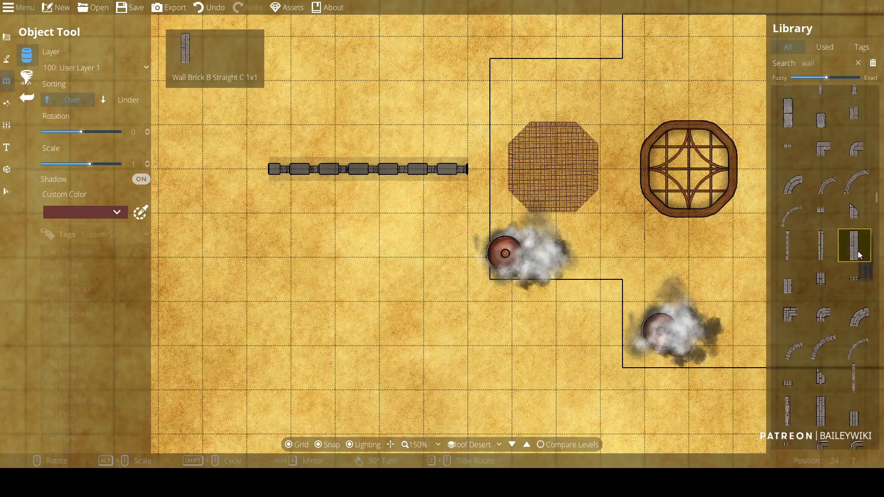
pyautogui.click(141, 179)
pyautogui.scroll(2, 289, 248)
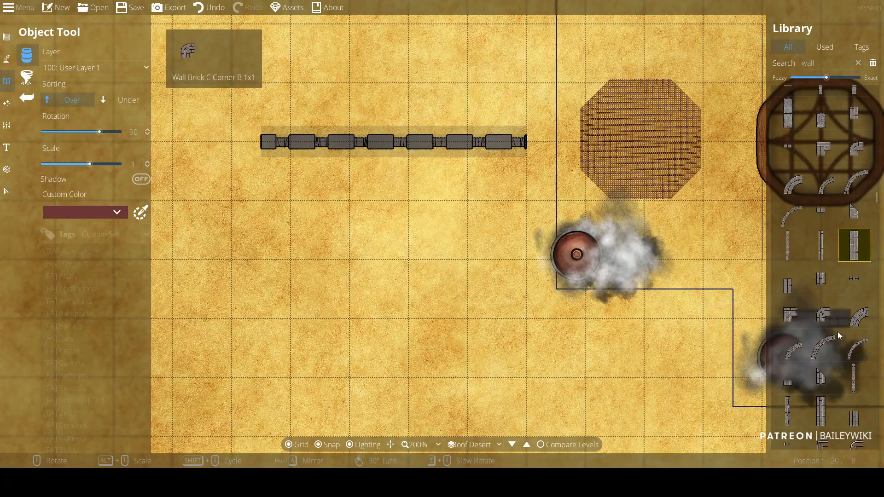
# Switch to the small curved brick wall piece and set its layer to 700: Above Walls
pyautogui.click(855, 324)
pyautogui.scroll(-6, 302, 262)
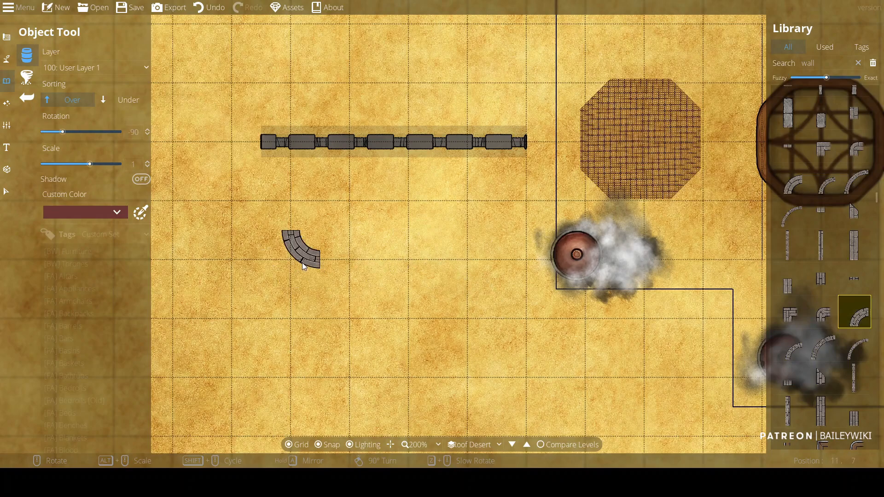
pyautogui.click(77, 71)
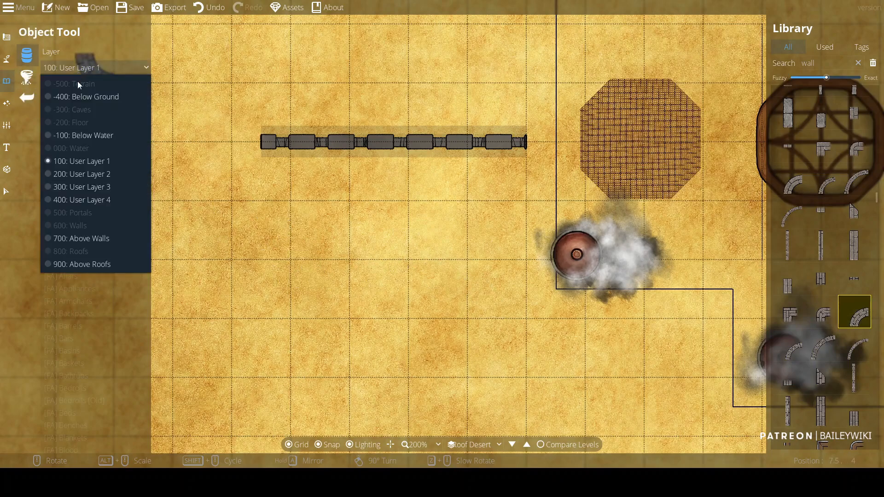
pyautogui.click(81, 239)
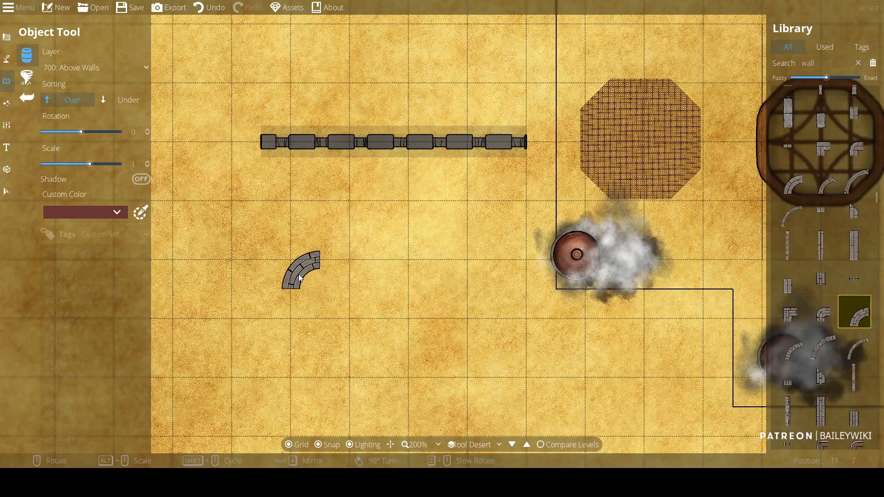
# Place four curved brick pieces, rotated in quarter turns, as a closed ring about 1.3 grid squares across, south of the stone wall
pyautogui.click(316, 273)
pyautogui.scroll(-6, 350, 272)
pyautogui.scroll(-3, 396, 273)
pyautogui.click(391, 273)
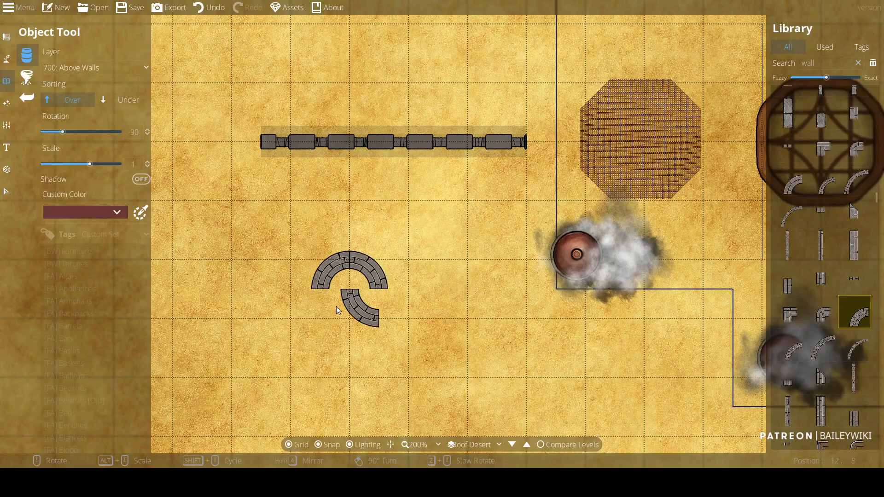
pyautogui.click(323, 300)
pyautogui.scroll(-3, 363, 318)
pyautogui.click(373, 313)
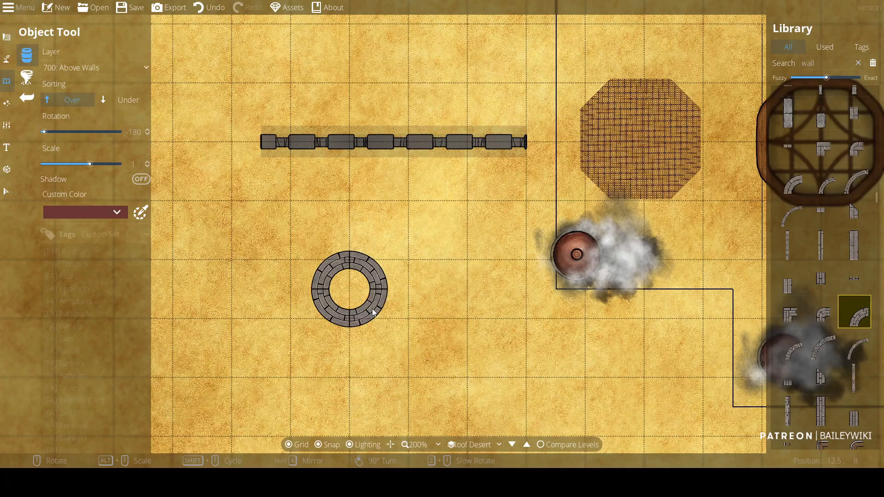
# Browse the wall pieces in the object library and compare the curved brick piece with the finished ring
pyautogui.scroll(-4, 858, 220)
pyautogui.scroll(-1, 877, 319)
pyautogui.scroll(-5, 511, 334)
pyautogui.scroll(2, 350, 317)
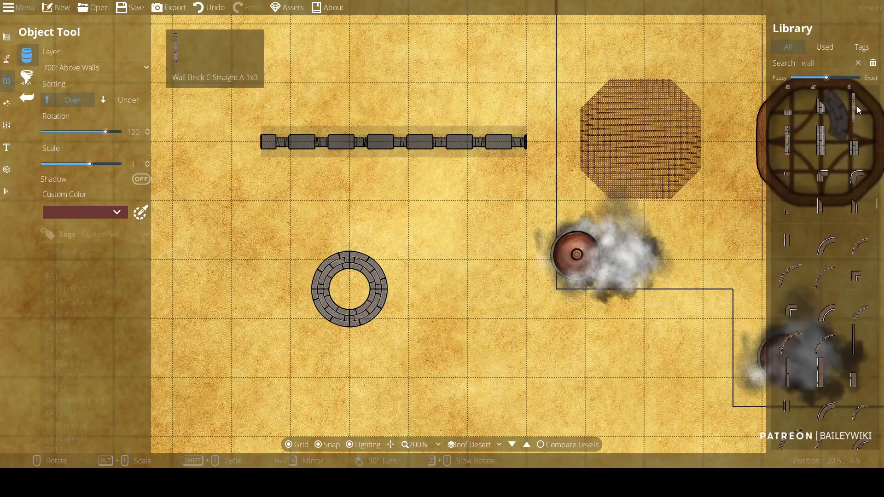
pyautogui.moveTo(876, 200); pyautogui.dragTo(878, 429)
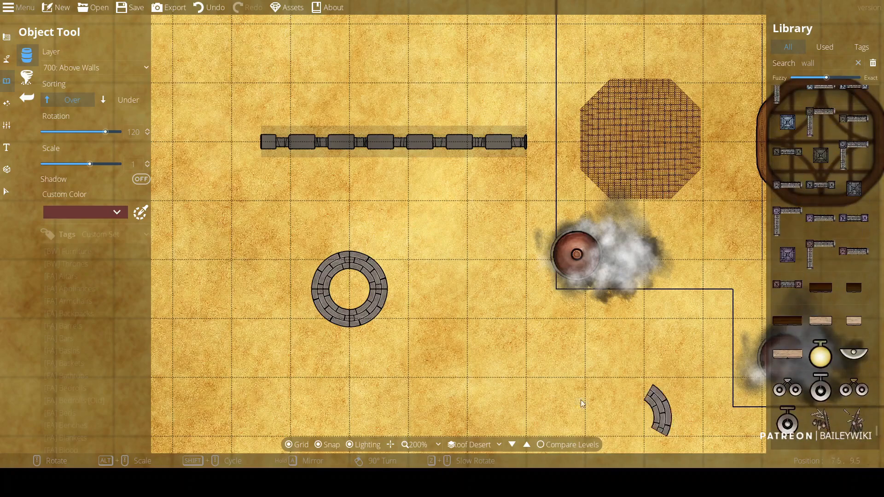
pyautogui.scroll(-3, 407, 308)
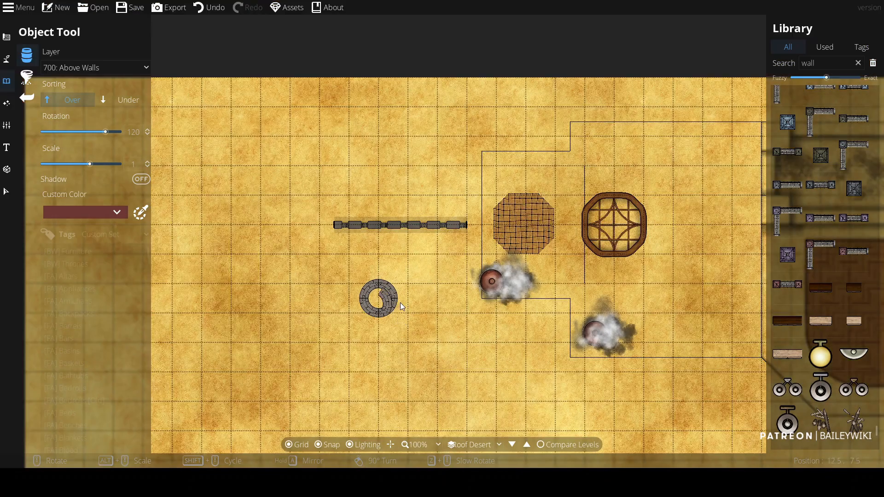
# Place the table02 prefab from the decor set in the open area west of the straight stone wall
pyautogui.scroll(1, 399, 302)
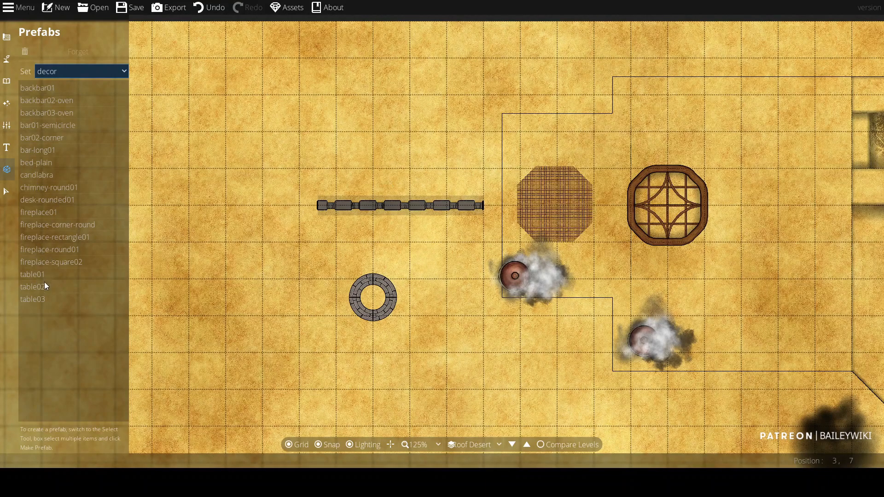
pyautogui.click(34, 291)
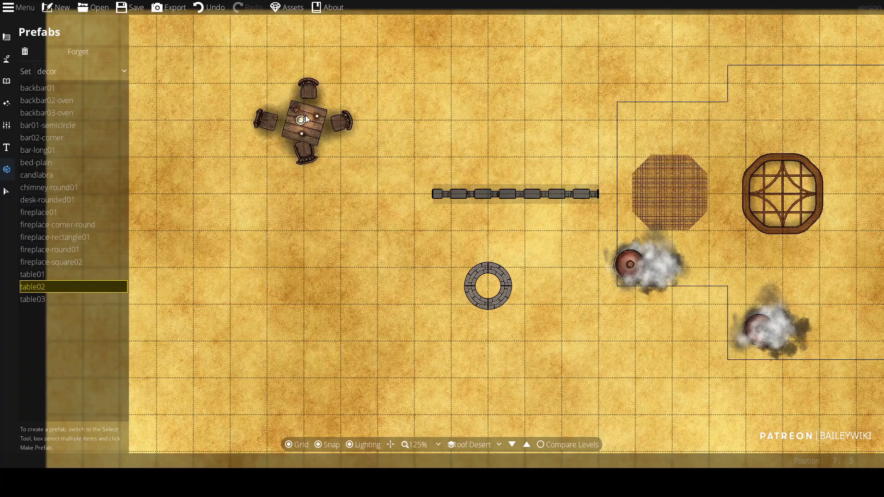
pyautogui.click(300, 192)
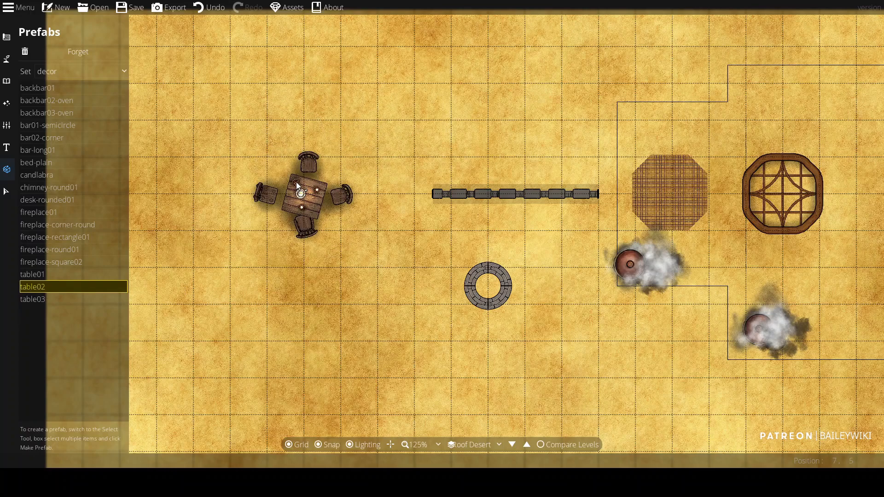
# Select the placed table-and-chairs prefab, rotate it as one unit and scale it up slightly
pyautogui.click(7, 192)
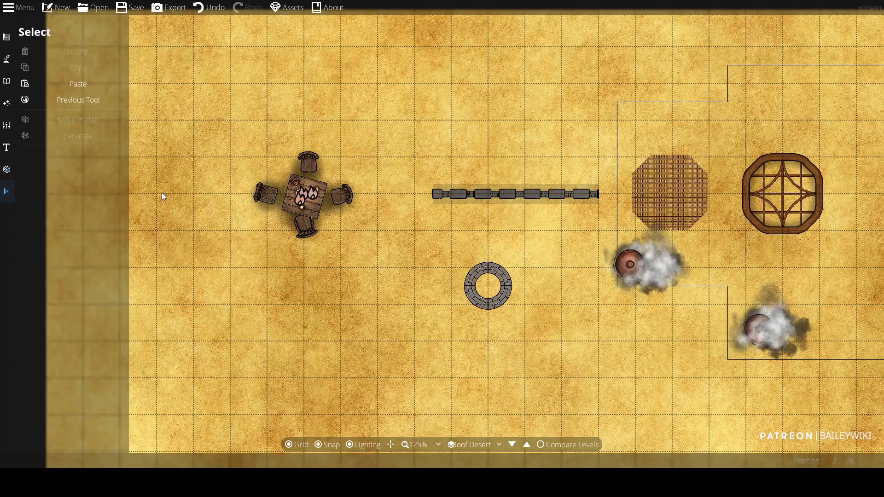
pyautogui.click(307, 170)
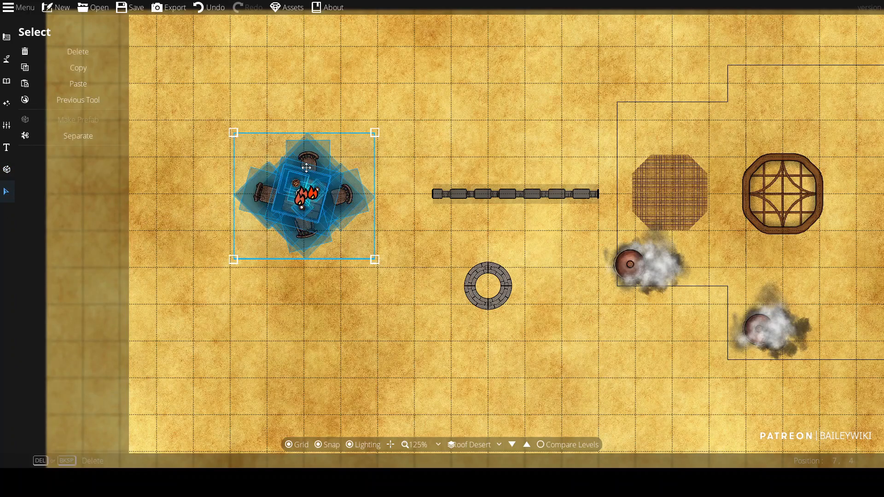
pyautogui.scroll(-9, 306, 168)
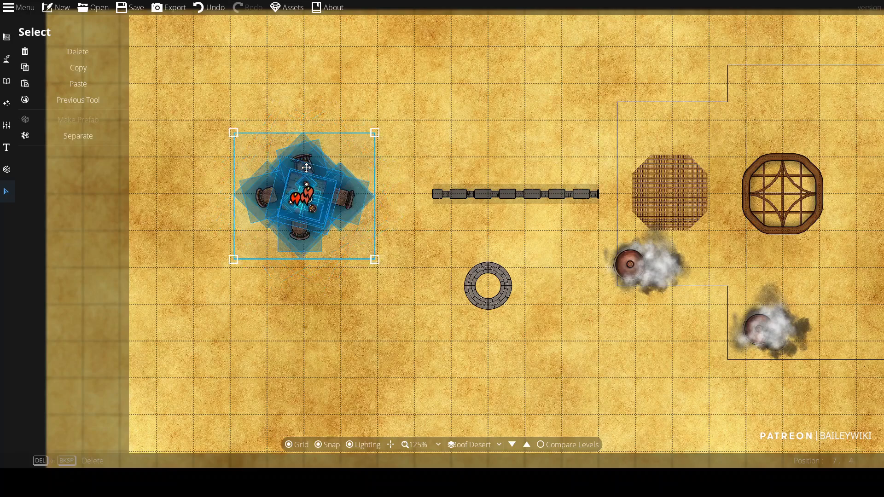
pyautogui.scroll(-8, 307, 168)
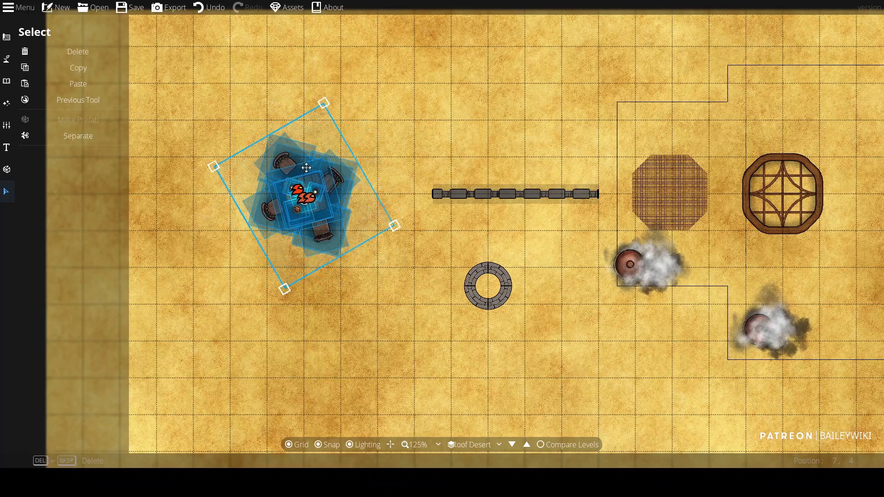
pyautogui.scroll(-3, 306, 168)
pyautogui.scroll(-8, 307, 168)
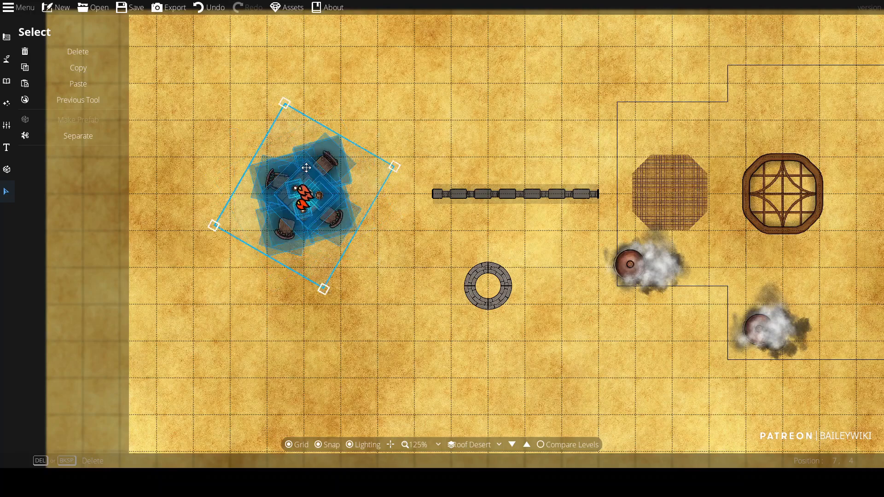
pyautogui.scroll(-3, 307, 168)
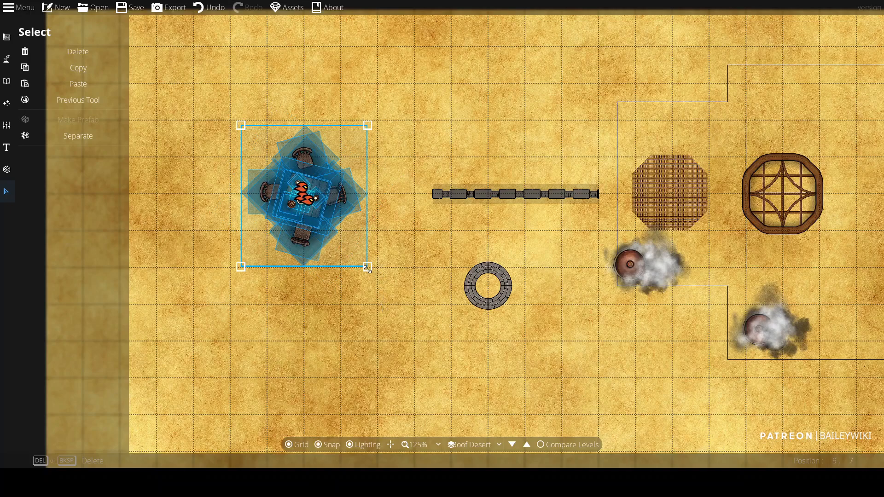
pyautogui.moveTo(367, 268); pyautogui.dragTo(414, 275)
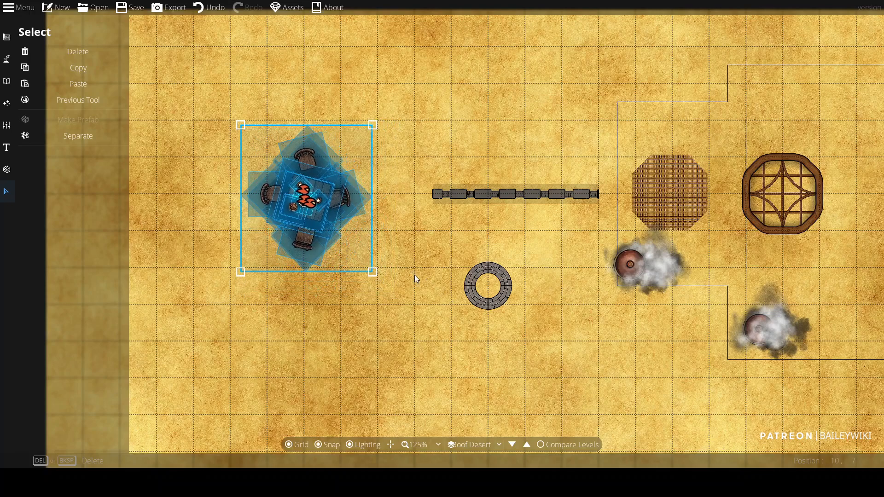
pyautogui.moveTo(545, 380); pyautogui.dragTo(327, 364)
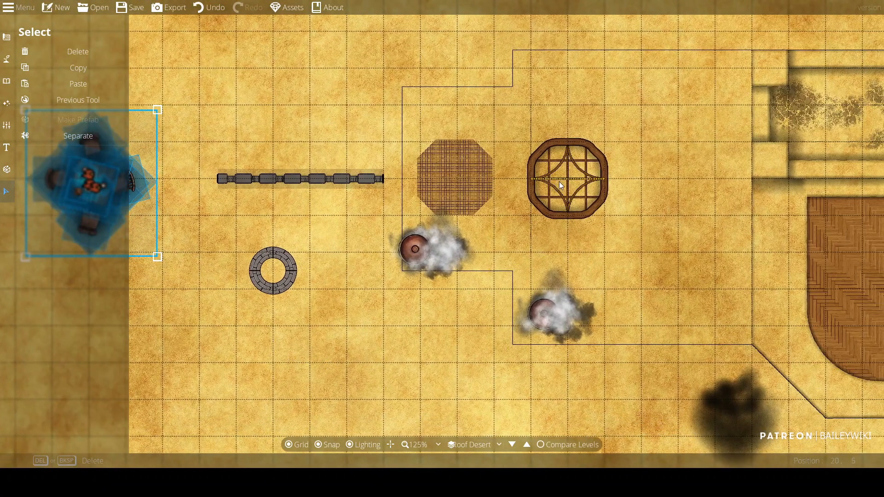
# Select the octagonal decorative wood grate prefab and scale it up slightly
pyautogui.click(560, 183)
pyautogui.moveTo(606, 218); pyautogui.dragTo(622, 233)
pyautogui.click(330, 310)
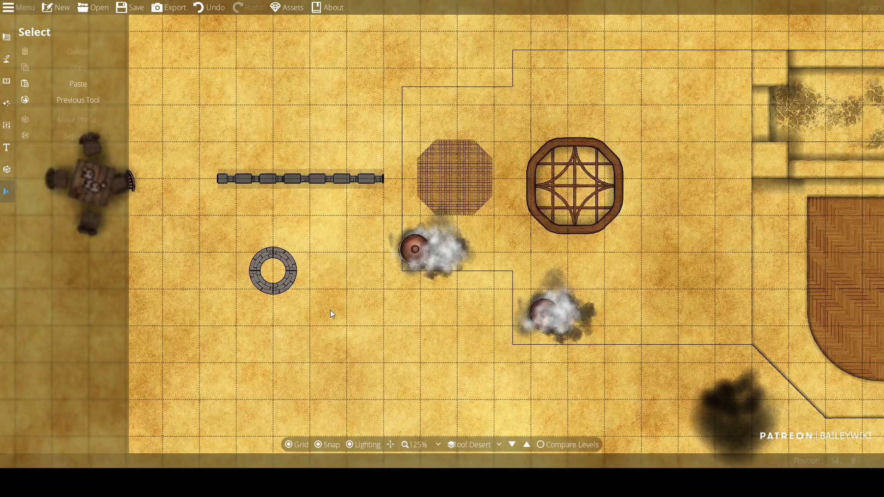
# Place the adobe-dome prefab from the adobe set between the wood grate and the adobe roof walls, and hide the grid
pyautogui.click(15, 170)
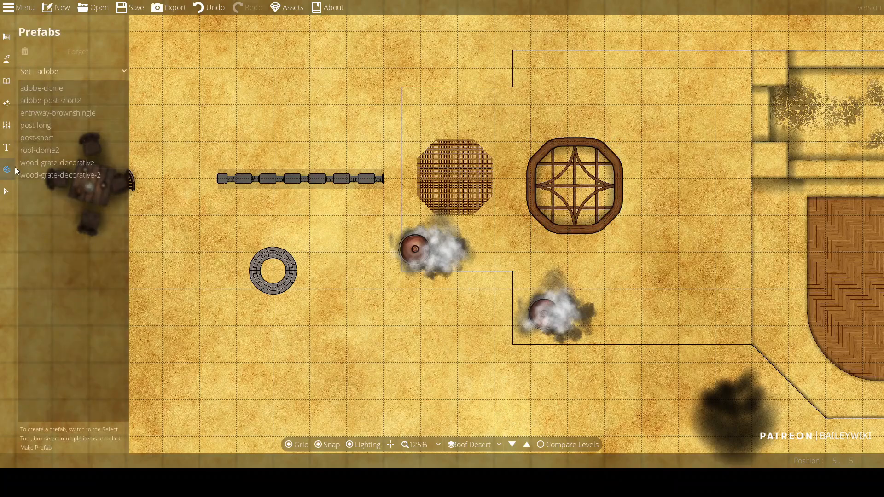
pyautogui.click(42, 87)
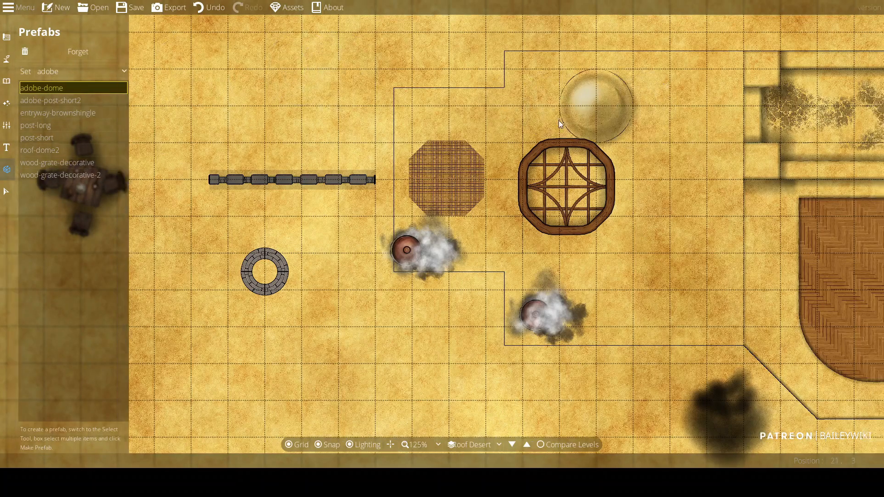
pyautogui.moveTo(559, 120); pyautogui.dragTo(126, 75)
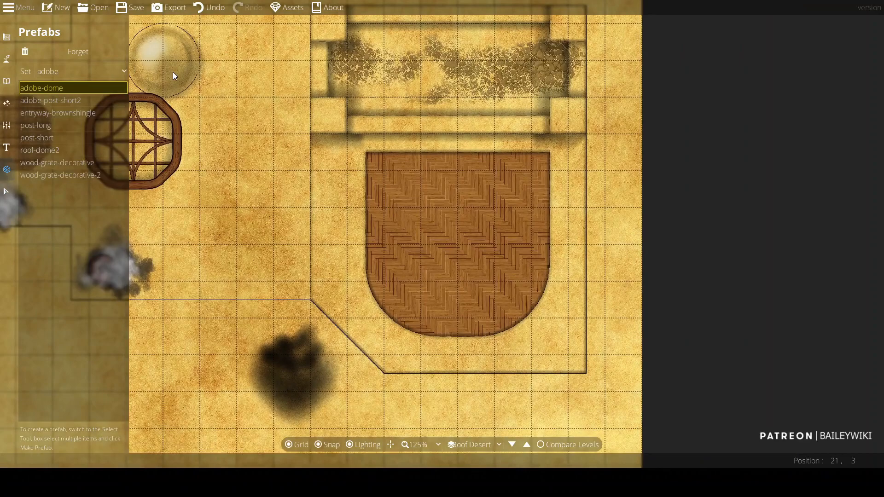
pyautogui.moveTo(399, 53); pyautogui.dragTo(492, 94)
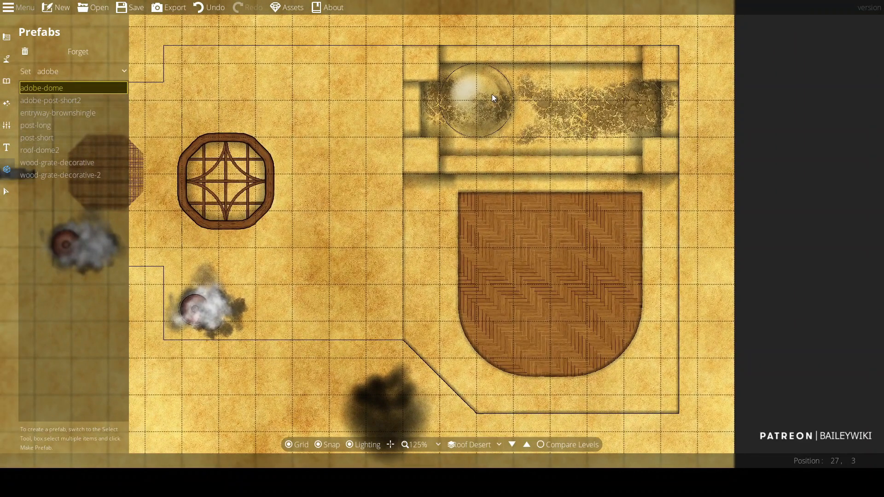
pyautogui.click(313, 113)
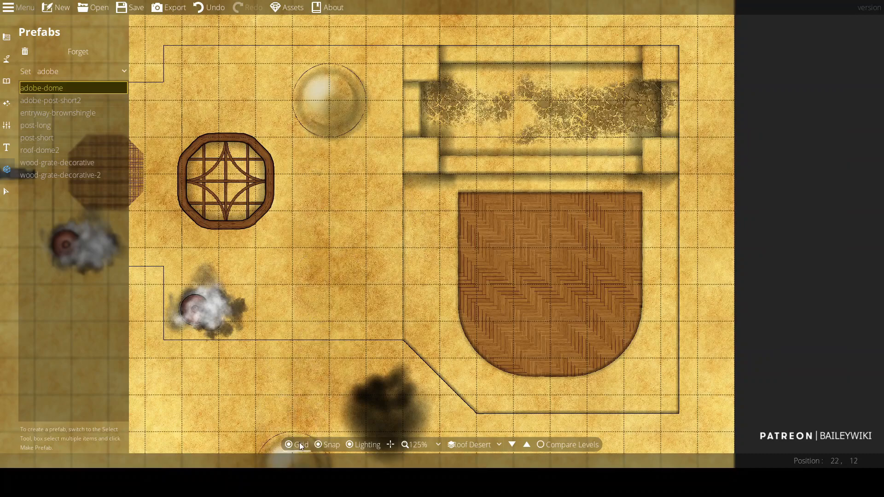
pyautogui.moveTo(377, 236); pyautogui.dragTo(403, 318)
pyautogui.scroll(3, 403, 319)
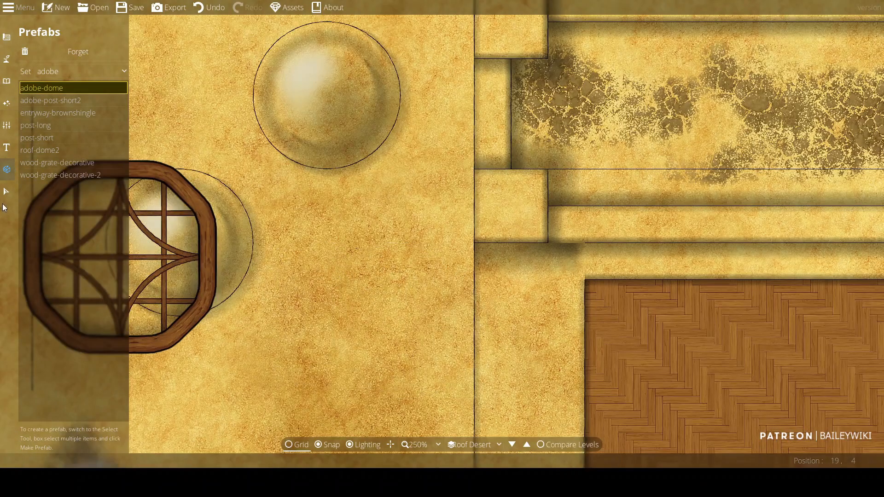
# Separate the placed dome prefab and pull its shadow rings south and one outline arc east of the dome
pyautogui.click(5, 191)
pyautogui.click(342, 84)
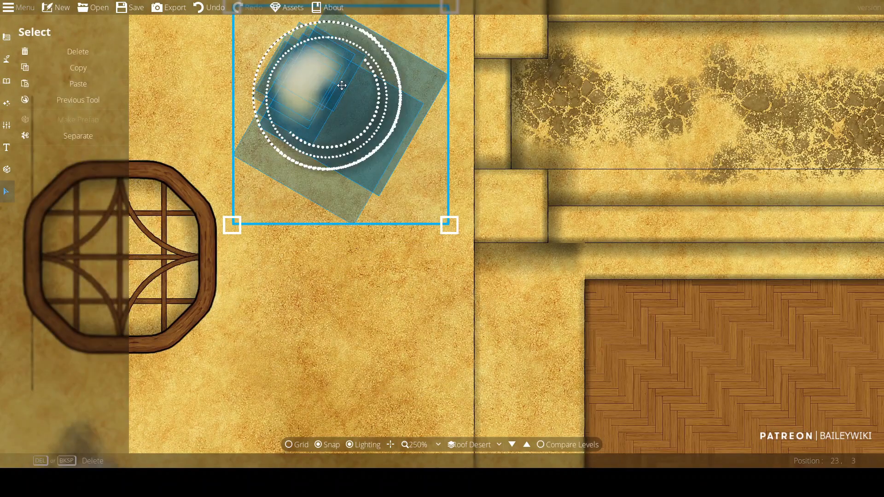
pyautogui.click(88, 137)
pyautogui.moveTo(368, 128); pyautogui.dragTo(421, 303)
pyautogui.press('Delete')
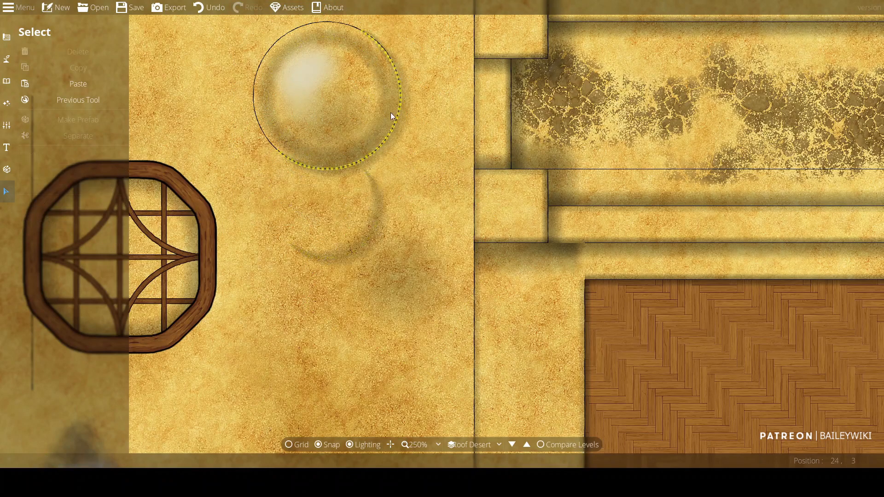
pyautogui.moveTo(392, 175); pyautogui.dragTo(392, 249)
pyautogui.moveTo(380, 93); pyautogui.dragTo(389, 223)
pyautogui.moveTo(385, 73); pyautogui.dragTo(418, 125)
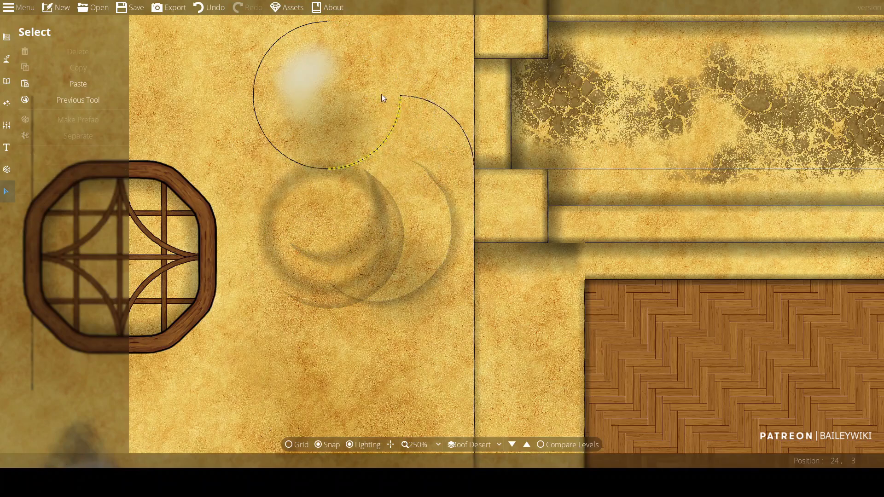
# Spread the separated dome's white highlight pieces and remaining outline arcs apart around the loose shadows
pyautogui.click(313, 93)
pyautogui.moveTo(313, 93); pyautogui.dragTo(332, 162)
pyautogui.moveTo(325, 76); pyautogui.dragTo(449, 177)
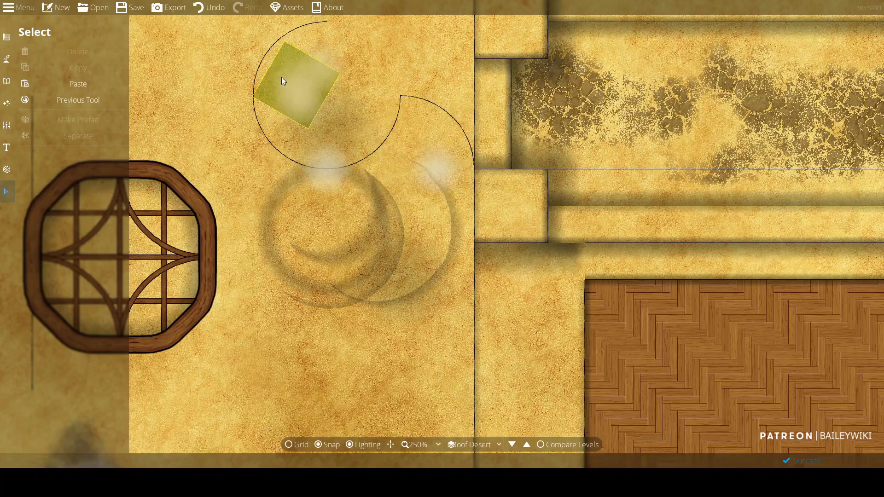
pyautogui.moveTo(281, 77); pyautogui.dragTo(347, 230)
pyautogui.moveTo(261, 56); pyautogui.dragTo(177, 153)
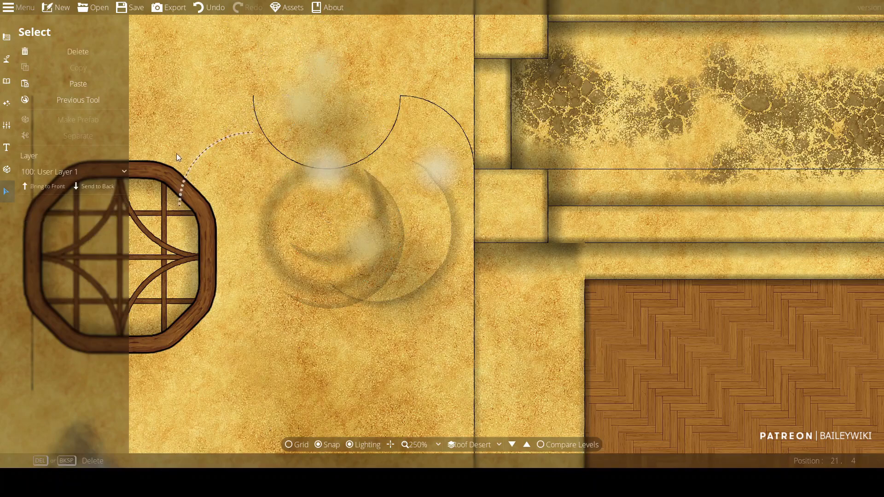
pyautogui.moveTo(286, 152); pyautogui.dragTo(287, 189)
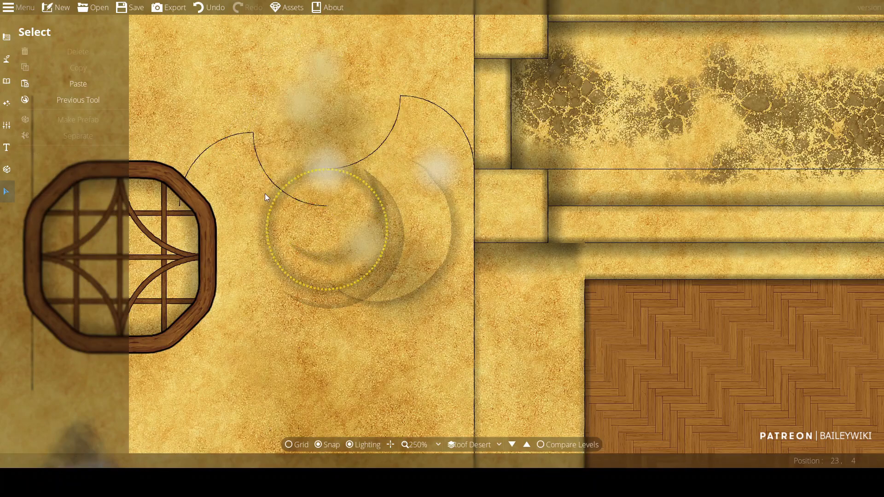
# Place another adobe-dome prefab in the open area south of the building, east of the lattice octagon
pyautogui.click(6, 169)
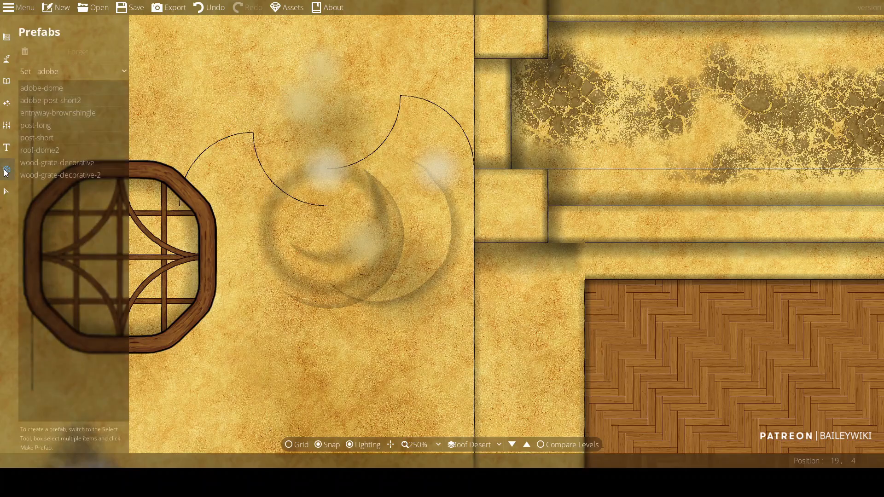
pyautogui.click(59, 89)
pyautogui.moveTo(287, 149); pyautogui.dragTo(605, 140)
pyautogui.scroll(-1, 322, 139)
pyautogui.scroll(-4, 340, 156)
pyautogui.scroll(1, 358, 179)
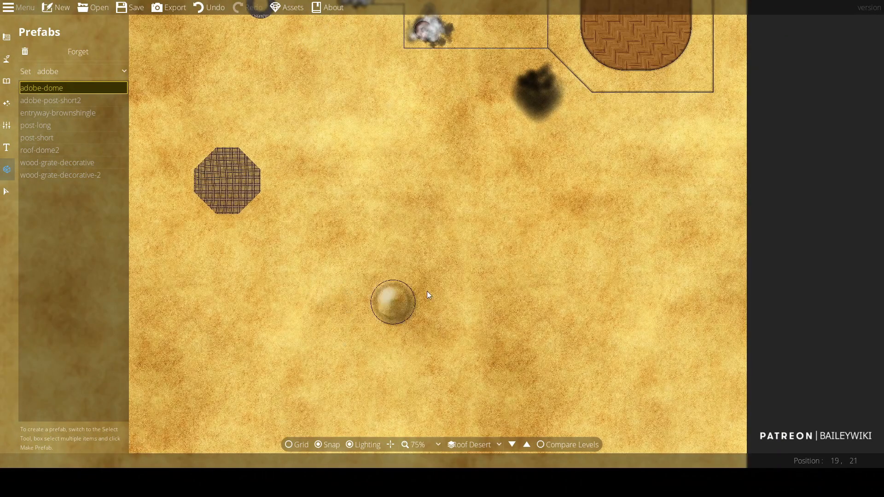
pyautogui.click(419, 242)
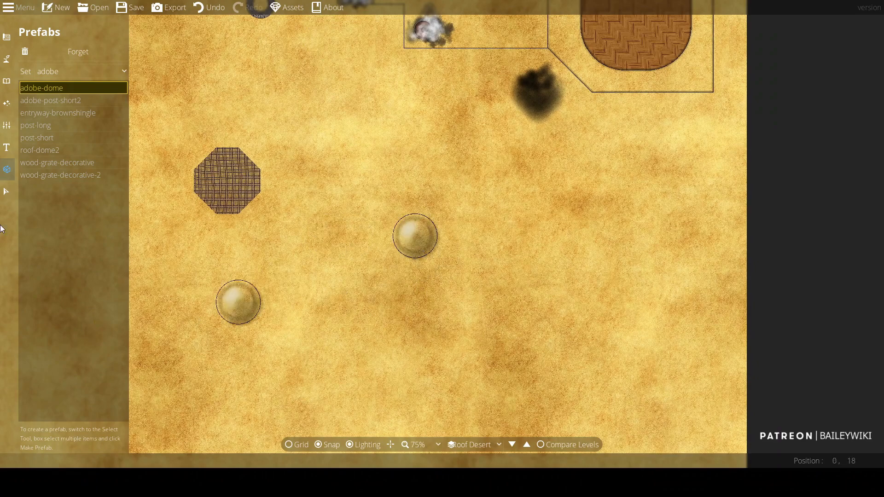
# Select the new dome prefab and scale it up as one unit to about 5.4 grid squares across
pyautogui.click(7, 192)
pyautogui.click(415, 239)
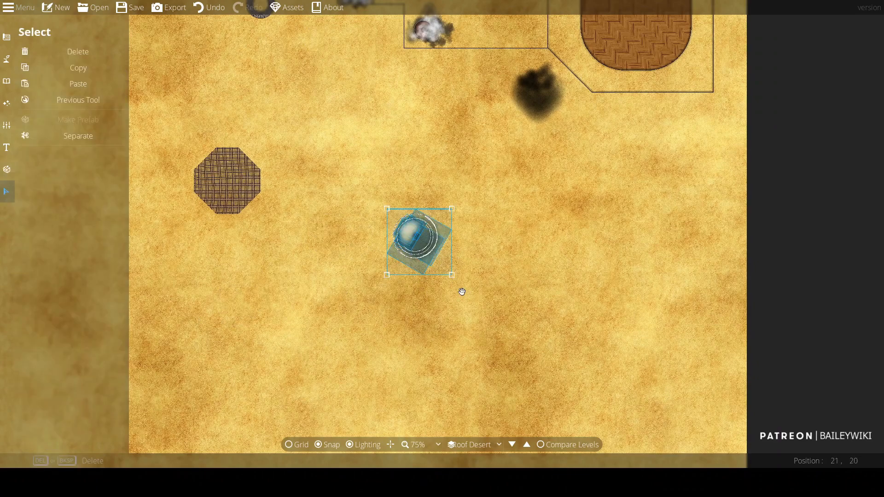
pyautogui.moveTo(451, 275); pyautogui.dragTo(590, 388)
pyautogui.click(671, 289)
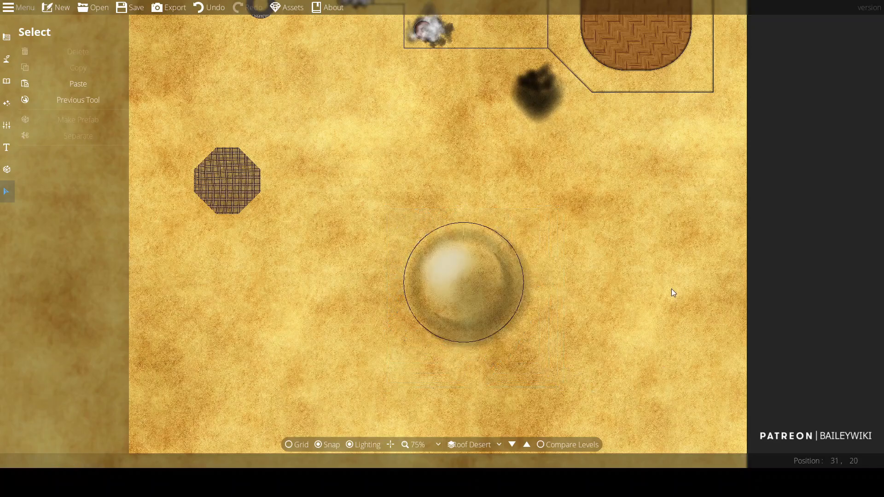
# Examine the enlarged dome's outline and shading up close and compare it with the other pieces on the map
pyautogui.scroll(3, 548, 315)
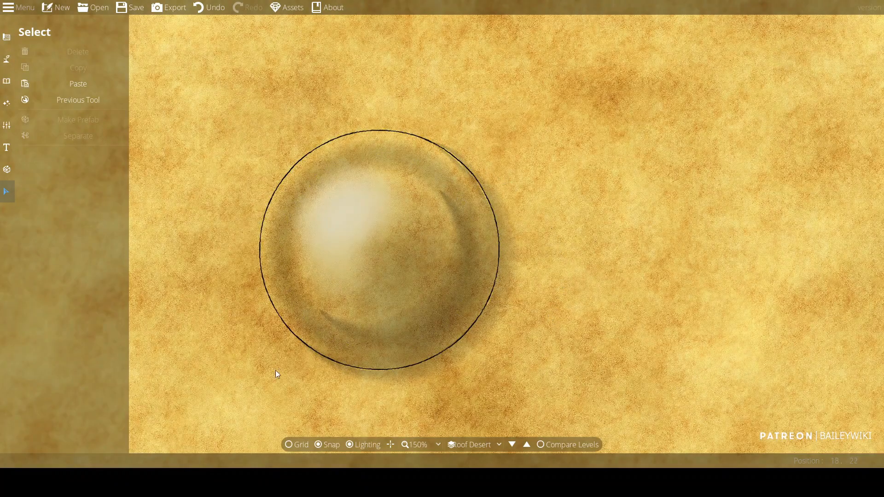
pyautogui.scroll(-1, 526, 304)
pyautogui.scroll(3, 527, 303)
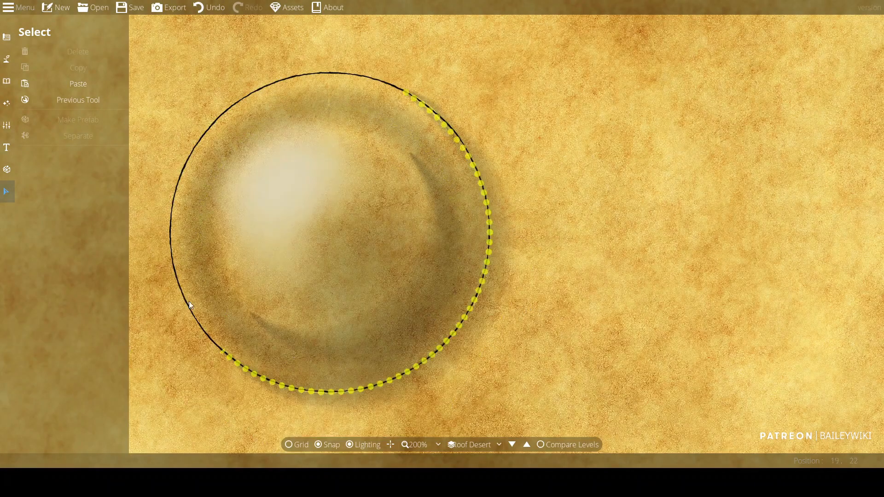
pyautogui.scroll(-3, 648, 143)
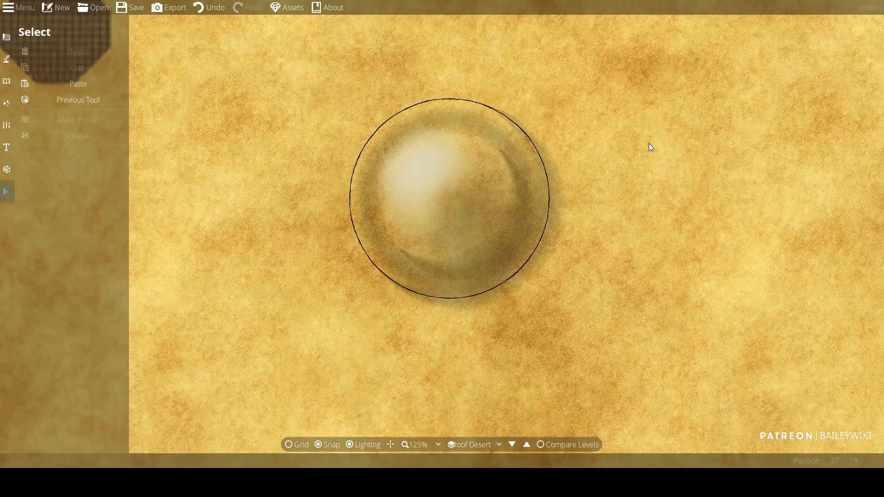
pyautogui.scroll(-2, 606, 148)
pyautogui.moveTo(610, 148); pyautogui.dragTo(591, 352)
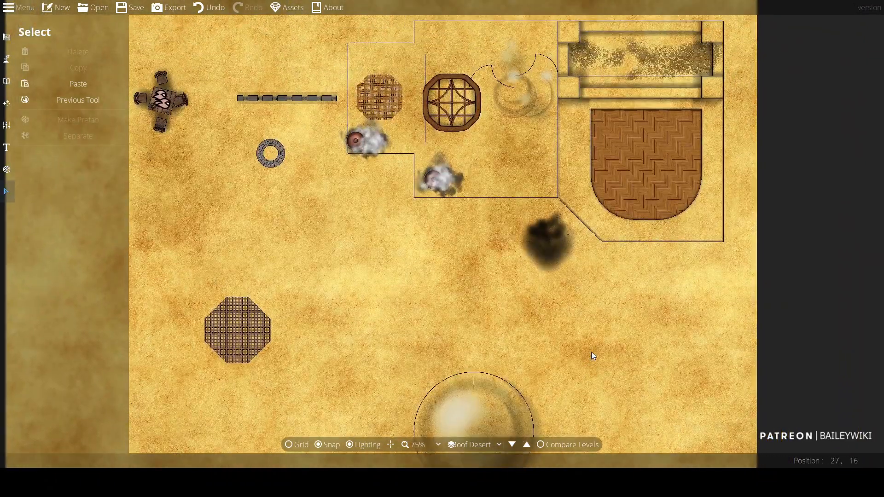
pyautogui.click(175, 156)
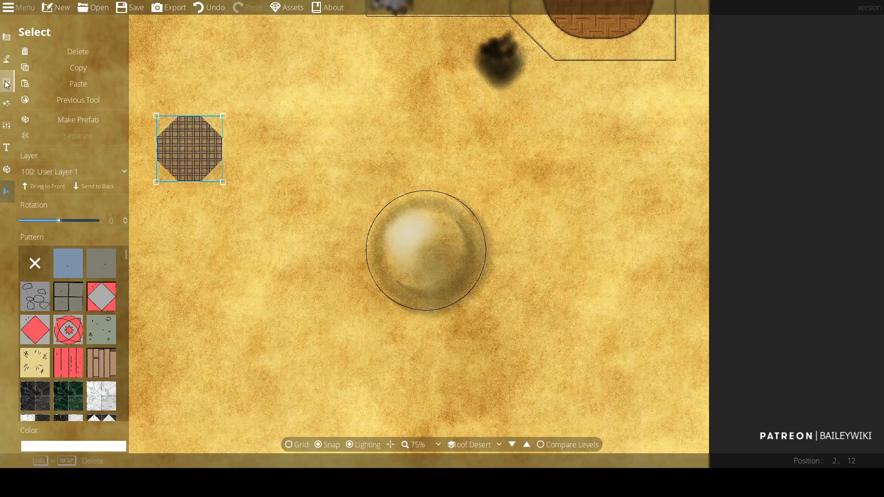
# Place three adobe-post-short2 prefabs with snapping off, spaced against the roof's south edge below the herringbone floor
pyautogui.click(7, 169)
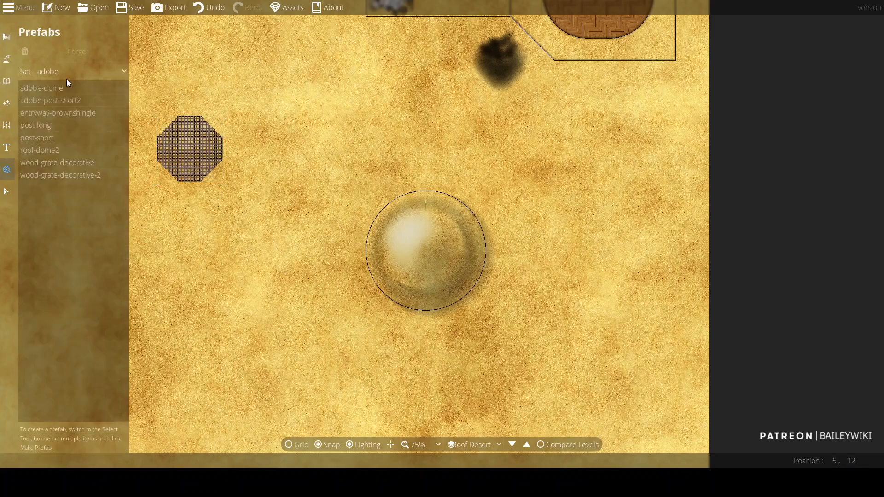
pyautogui.click(76, 101)
pyautogui.scroll(5, 510, 191)
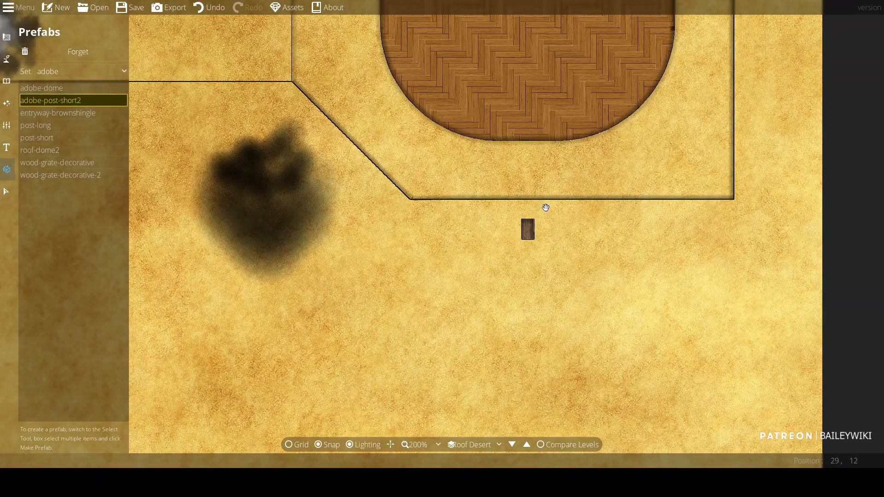
pyautogui.press('s')
pyautogui.scroll(3, 548, 212)
pyautogui.click(315, 193)
pyautogui.moveTo(875, 194); pyautogui.dragTo(726, 229)
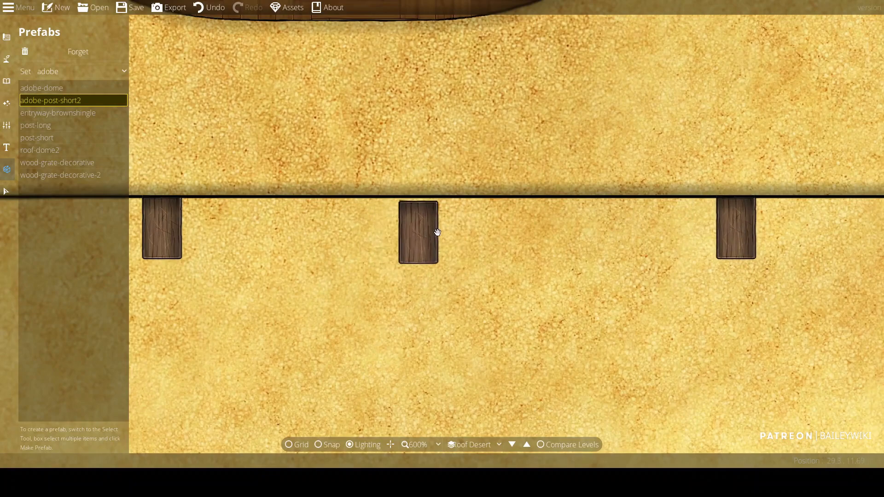
pyautogui.click(455, 230)
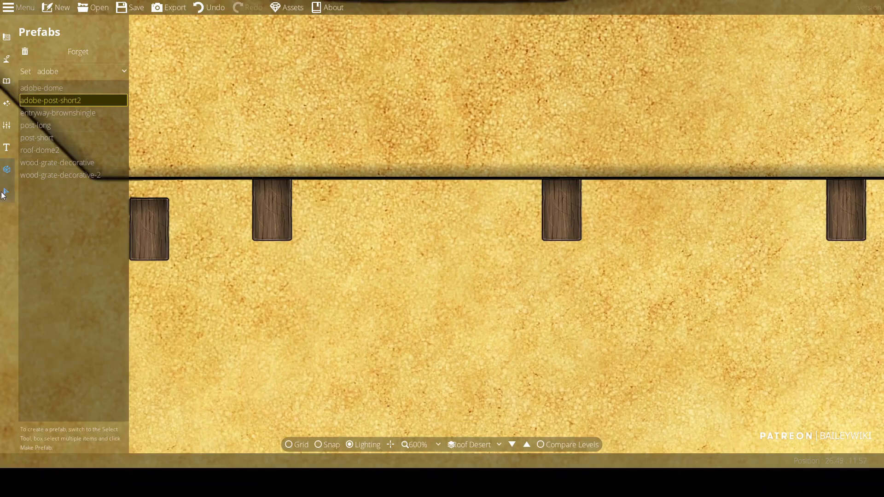
# Select the westernmost short post prefab and move it slightly south, clear of the roof edge
pyautogui.click(6, 191)
pyautogui.click(276, 209)
pyautogui.moveTo(276, 208); pyautogui.dragTo(294, 240)
pyautogui.click(477, 291)
pyautogui.scroll(-4, 477, 292)
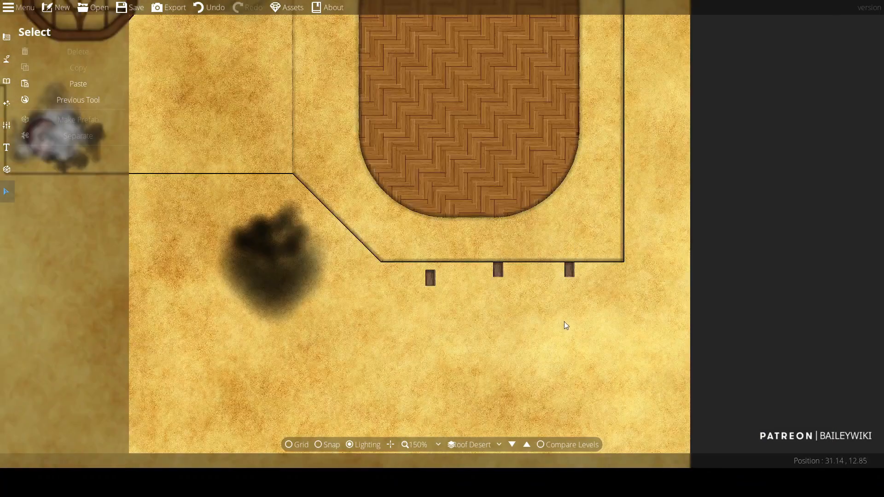
pyautogui.scroll(4, 554, 261)
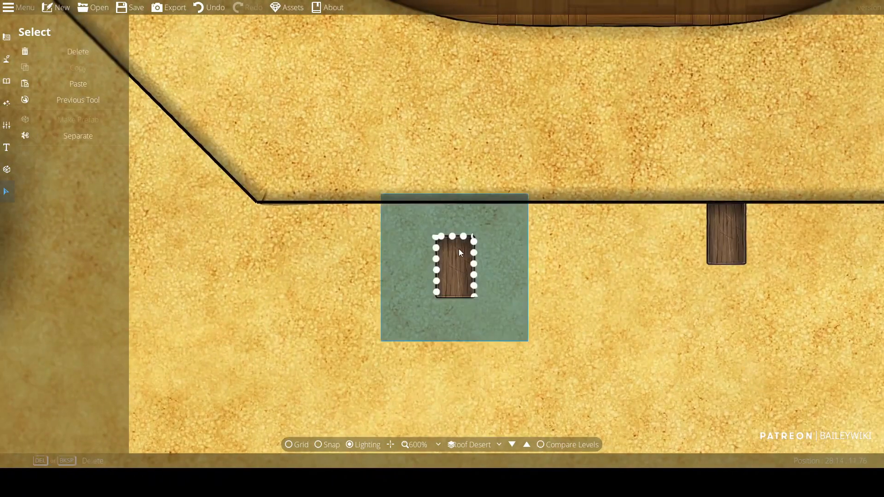
# Separate the westernmost post prefab, move its wooden post east, and pull its three shadow strips apart
pyautogui.click(458, 250)
pyautogui.click(281, 283)
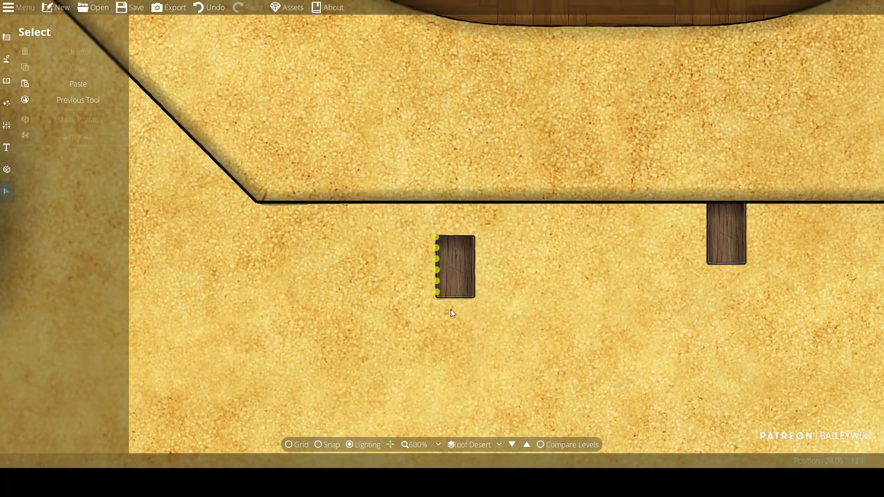
pyautogui.moveTo(456, 284); pyautogui.dragTo(600, 292)
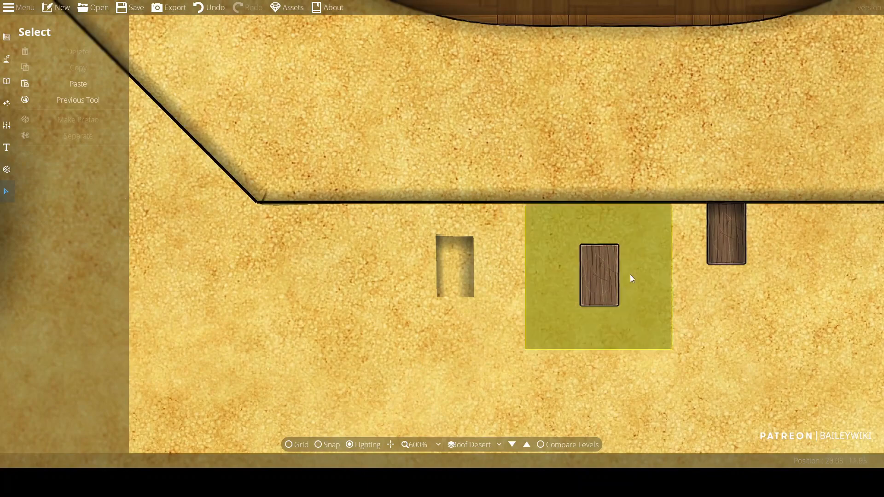
pyautogui.click(605, 272)
pyautogui.click(405, 359)
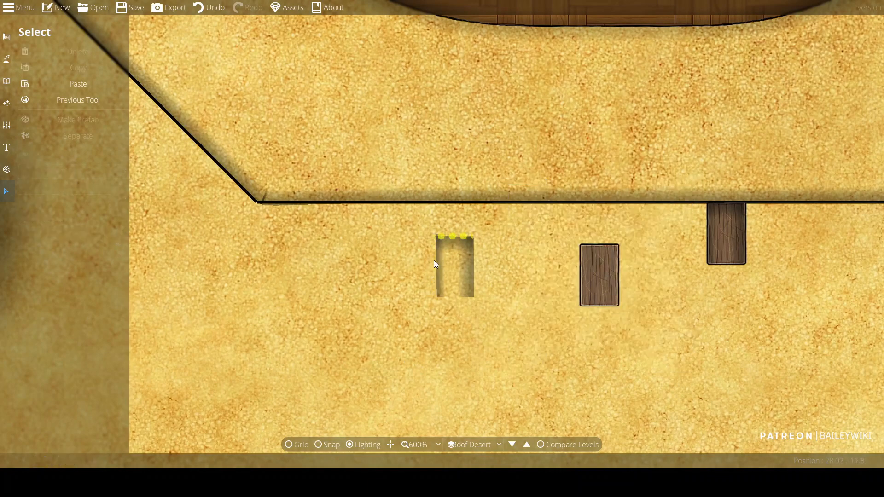
pyautogui.moveTo(439, 263); pyautogui.dragTo(395, 265)
pyautogui.moveTo(459, 236); pyautogui.dragTo(438, 213)
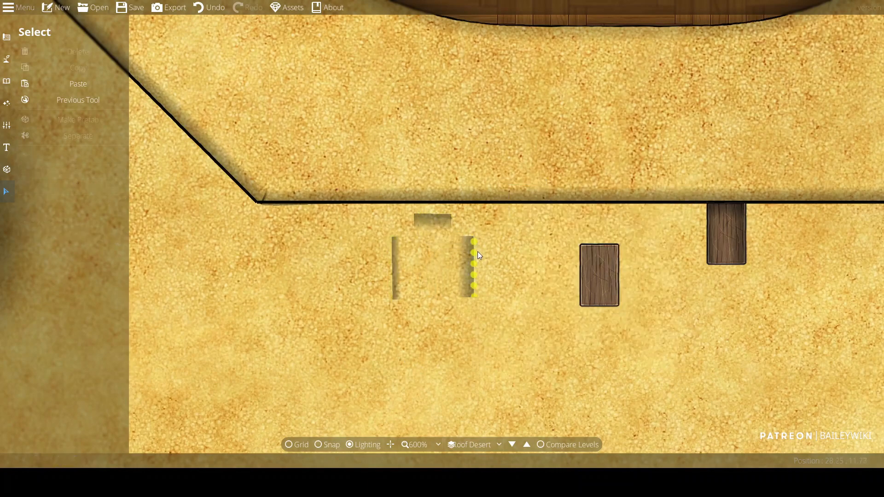
pyautogui.moveTo(479, 255); pyautogui.dragTo(499, 255)
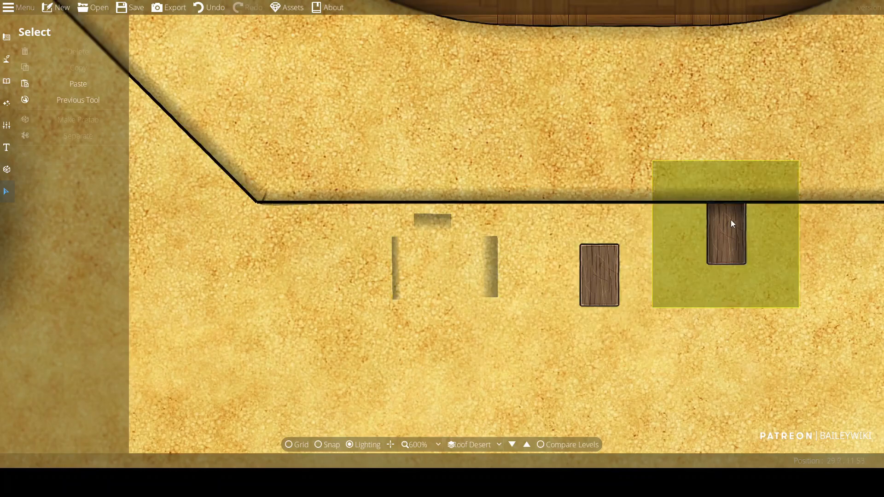
pyautogui.scroll(-5, 732, 219)
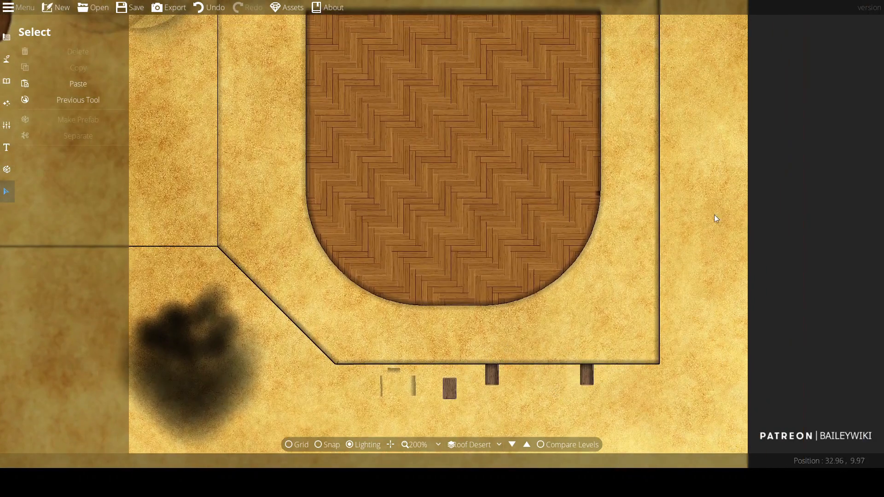
# Review the roof around the herringbone floor, comparing the separated post pieces with the two intact posts along the south edge
pyautogui.moveTo(553, 57); pyautogui.dragTo(637, 297)
pyautogui.moveTo(554, 329); pyautogui.dragTo(768, 204)
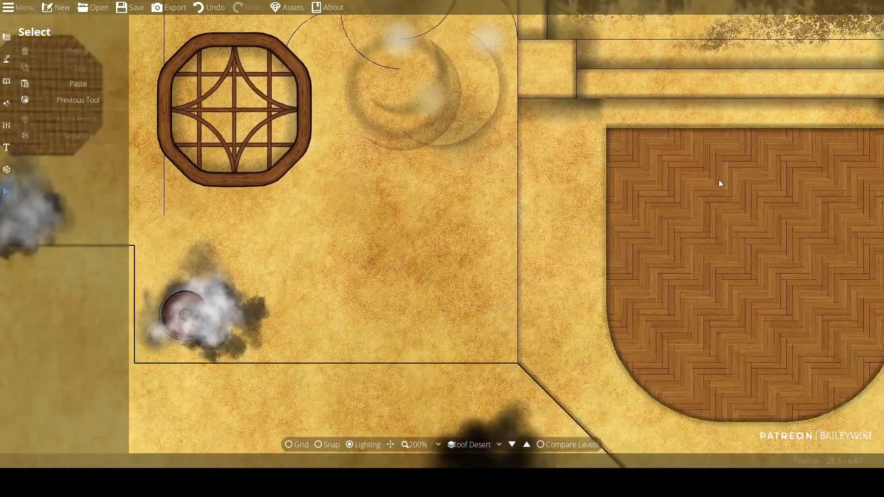
pyautogui.moveTo(605, 259); pyautogui.dragTo(572, 137)
pyautogui.moveTo(321, 176); pyautogui.dragTo(196, 111)
pyautogui.moveTo(612, 277)
pyautogui.mouseDown()
pyautogui.moveTo(481, 241)
pyautogui.moveTo(500, 272)
pyautogui.mouseUp()
pyautogui.scroll(-1, 499, 272)
pyautogui.scroll(2, 499, 272)
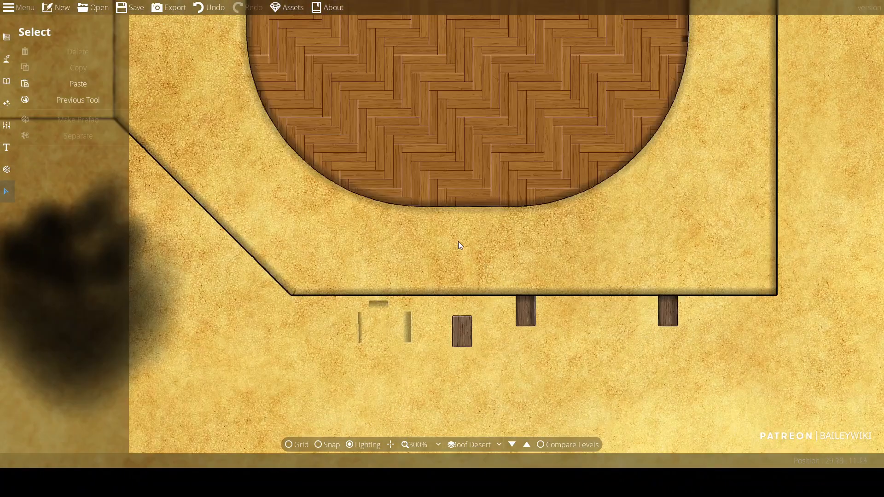
pyautogui.moveTo(467, 247); pyautogui.dragTo(479, 248)
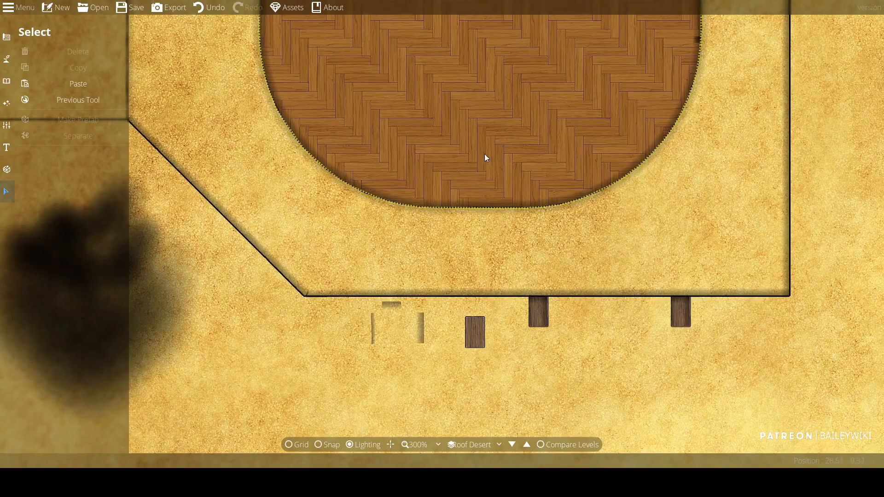
pyautogui.moveTo(454, 125); pyautogui.dragTo(623, 406)
pyautogui.moveTo(631, 239); pyautogui.dragTo(607, 321)
pyautogui.scroll(-1, 599, 258)
pyautogui.moveTo(574, 286); pyautogui.dragTo(599, 372)
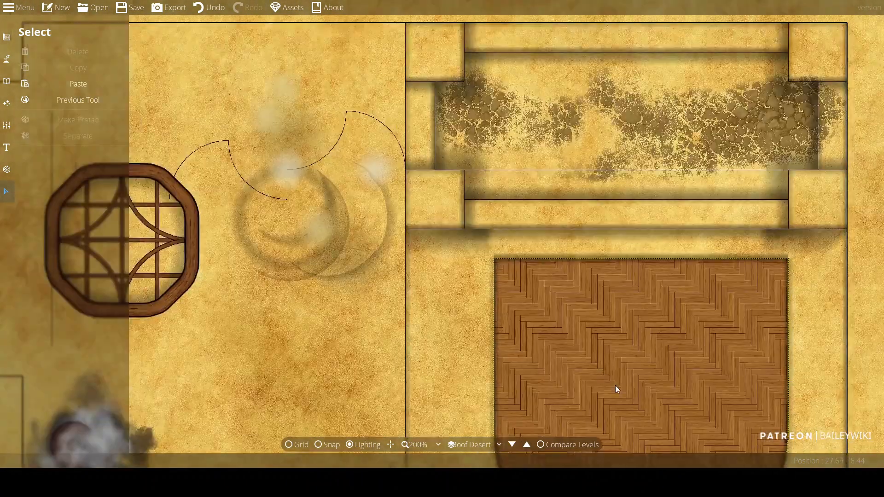
# Review the pieces farther west on the roof: smoking chimneys, octagonal grates, the stone ring and the straight wall-object strip
pyautogui.moveTo(496, 159); pyautogui.dragTo(606, 231)
pyautogui.moveTo(507, 306); pyautogui.dragTo(620, 168)
pyautogui.moveTo(524, 231); pyautogui.dragTo(711, 157)
pyautogui.moveTo(413, 200); pyautogui.dragTo(451, 196)
pyautogui.moveTo(548, 320); pyautogui.dragTo(660, 311)
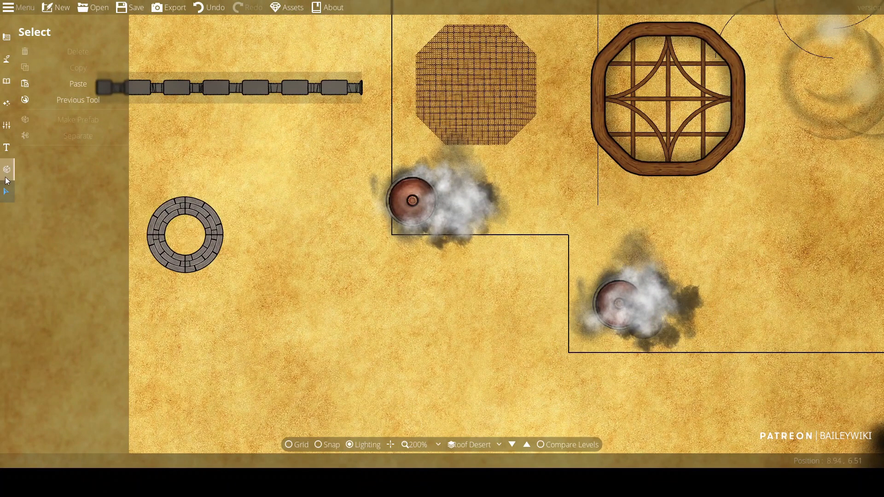
pyautogui.scroll(-3, 573, 190)
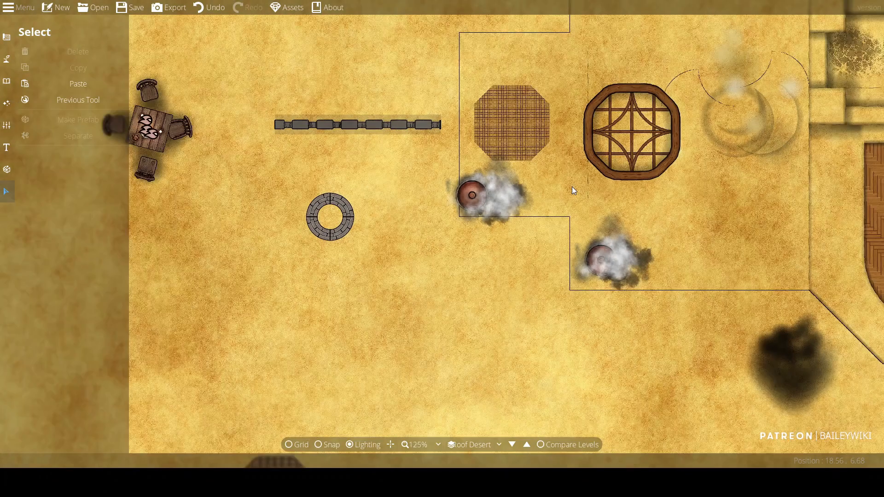
pyautogui.scroll(4, 573, 190)
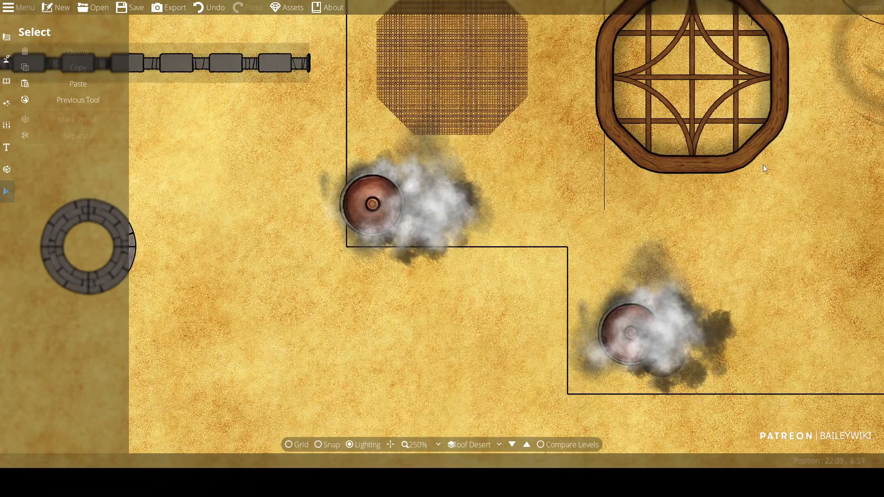
# Survey the whole roof level, then inspect the framed octagonal grate, the separated dome pieces and the two smoking chimneys up close
pyautogui.scroll(-5, 758, 195)
pyautogui.moveTo(759, 194); pyautogui.dragTo(433, 82)
pyautogui.moveTo(443, 339); pyautogui.dragTo(553, 359)
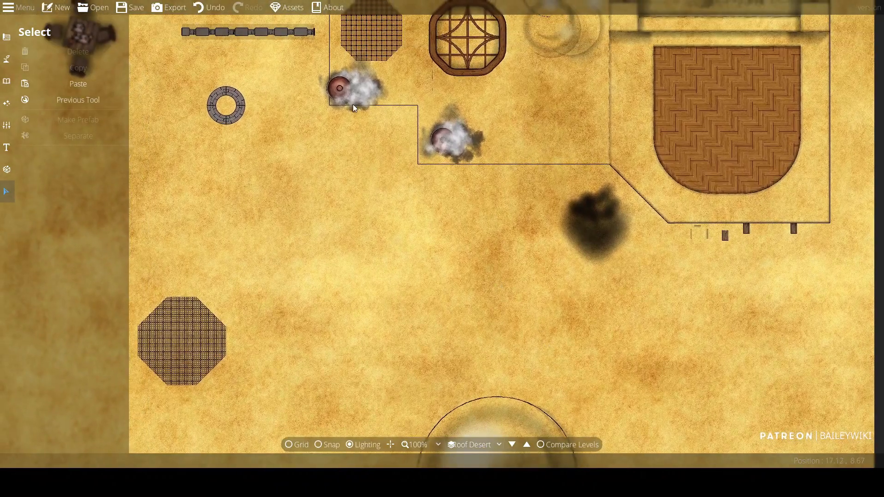
pyautogui.moveTo(357, 113); pyautogui.dragTo(322, 257)
pyautogui.scroll(3, 428, 207)
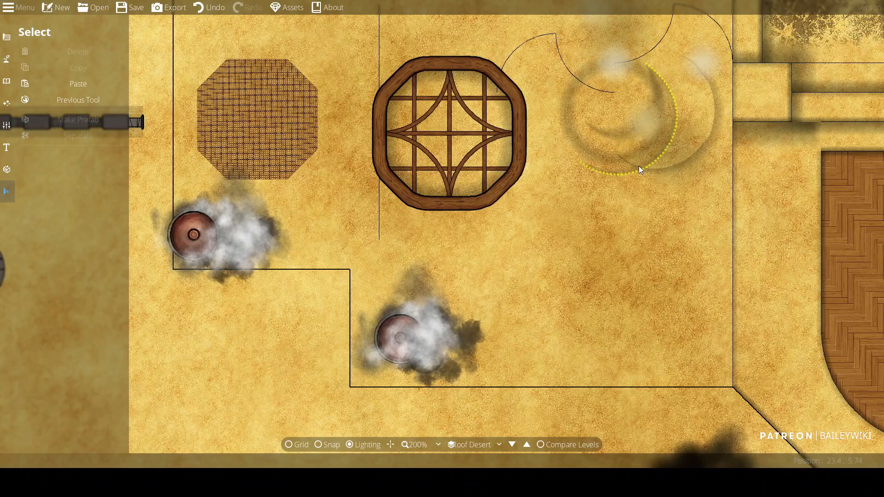
pyautogui.moveTo(576, 178); pyautogui.dragTo(511, 130)
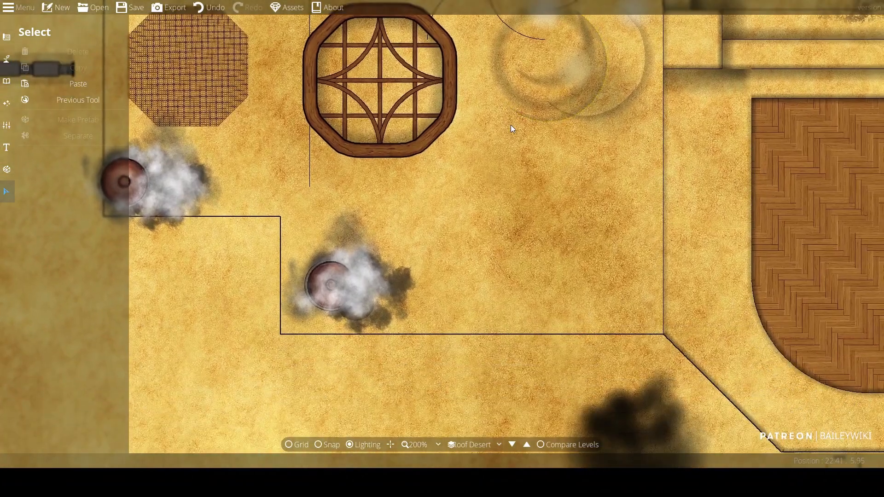
pyautogui.moveTo(496, 170); pyautogui.dragTo(359, 210)
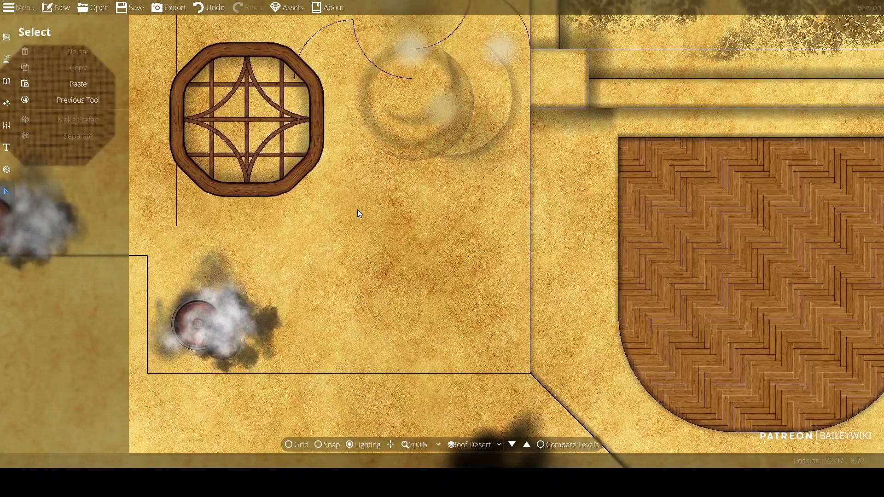
pyautogui.moveTo(710, 303); pyautogui.dragTo(766, 230)
pyautogui.moveTo(345, 410); pyautogui.dragTo(634, 407)
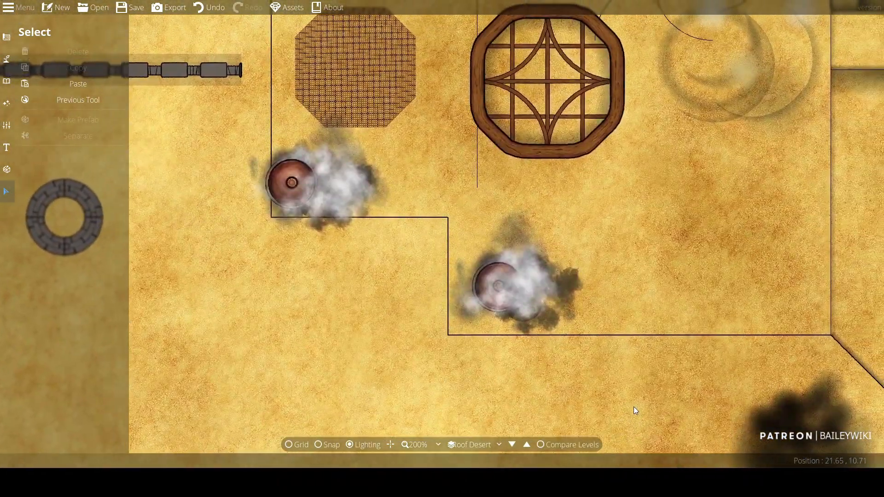